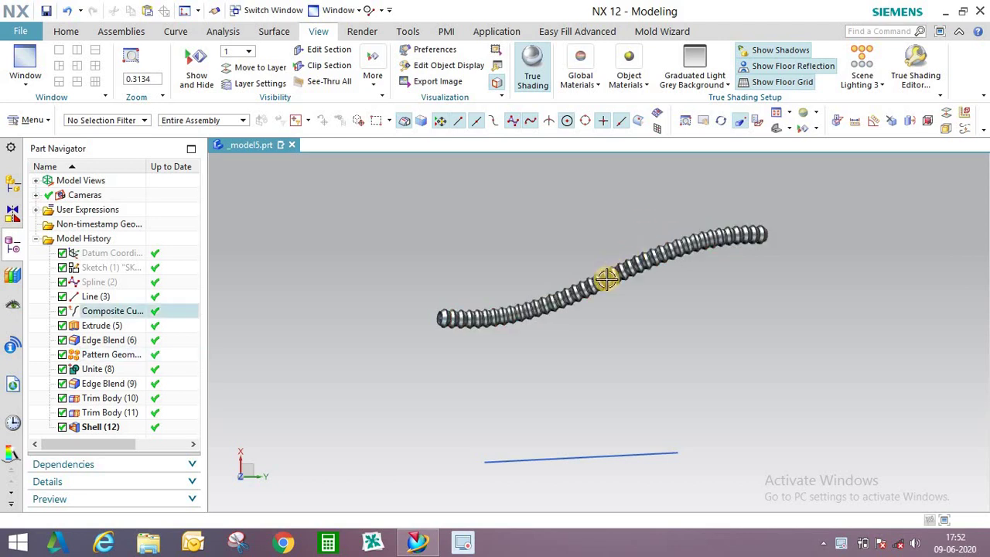
Reshape the hose's guide curve, Spline (2), by moving its end pole downward, and accept the edit
{"action": "scroll", "coordinate": [470, 291], "scroll_direction": "up", "scroll_amount": 3}
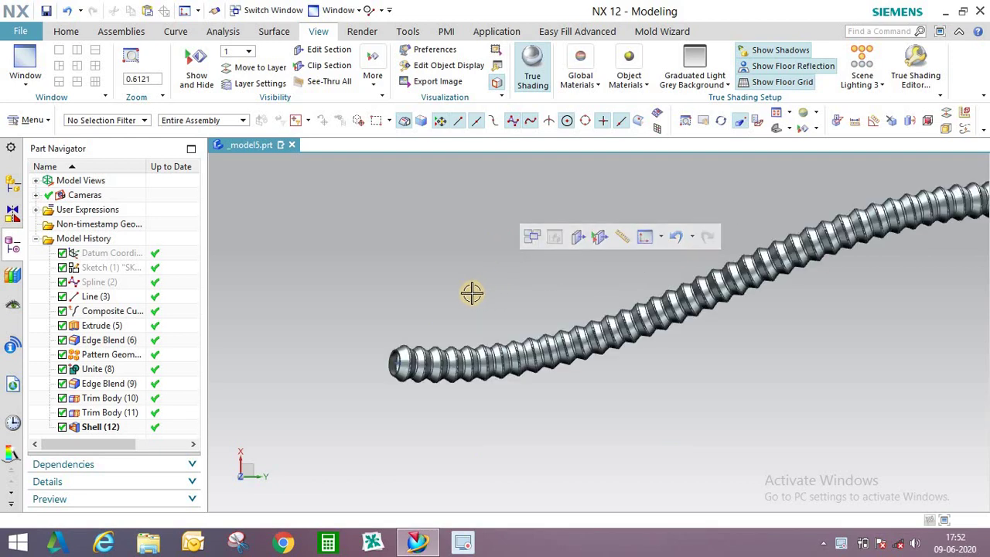
{"action": "scroll", "coordinate": [457, 305], "scroll_direction": "down", "scroll_amount": 3}
{"action": "middle_click_drag", "start_coordinate": [457, 304], "coordinate": [533, 294]}
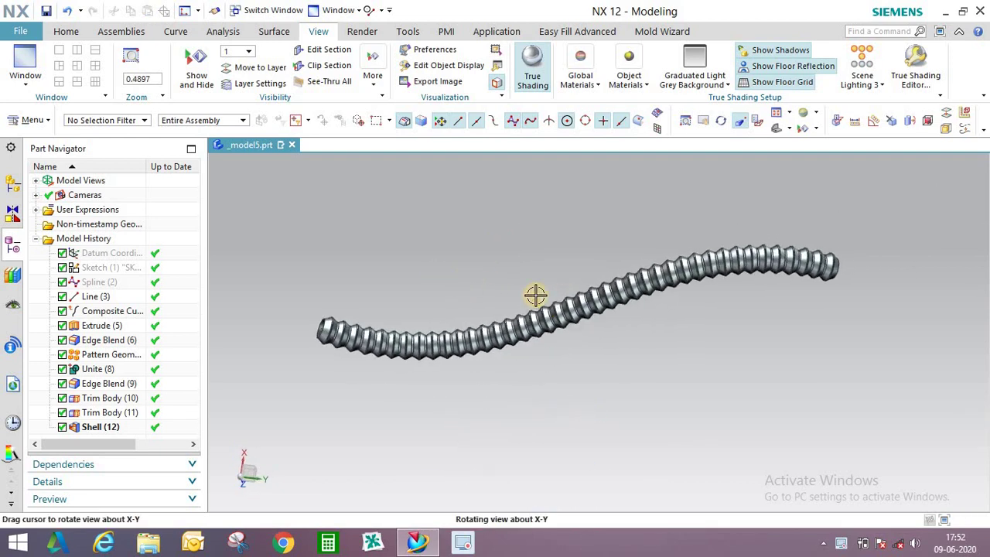
{"action": "scroll", "coordinate": [533, 294], "scroll_direction": "down", "scroll_amount": 3}
{"action": "double_click", "coordinate": [109, 286]}
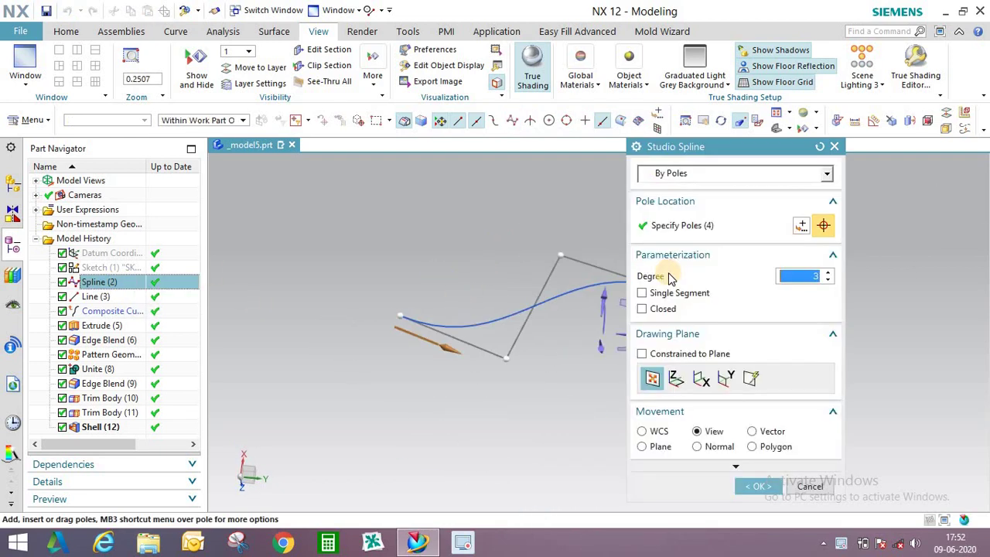
{"action": "middle_click_drag", "start_coordinate": [570, 309], "coordinate": [519, 289]}
{"action": "left_click_drag", "start_coordinate": [519, 290], "coordinate": [503, 321]}
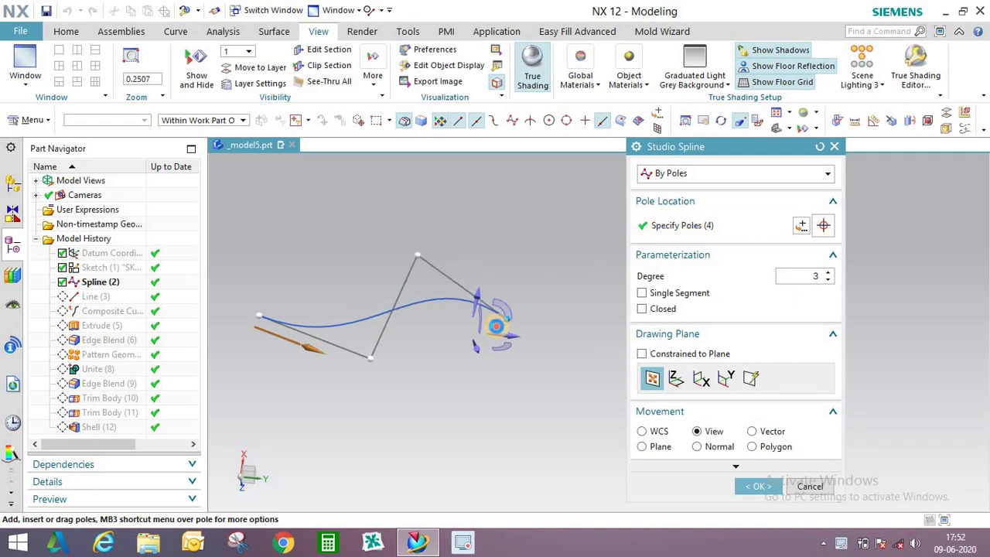
{"action": "middle_click", "coordinate": [557, 362]}
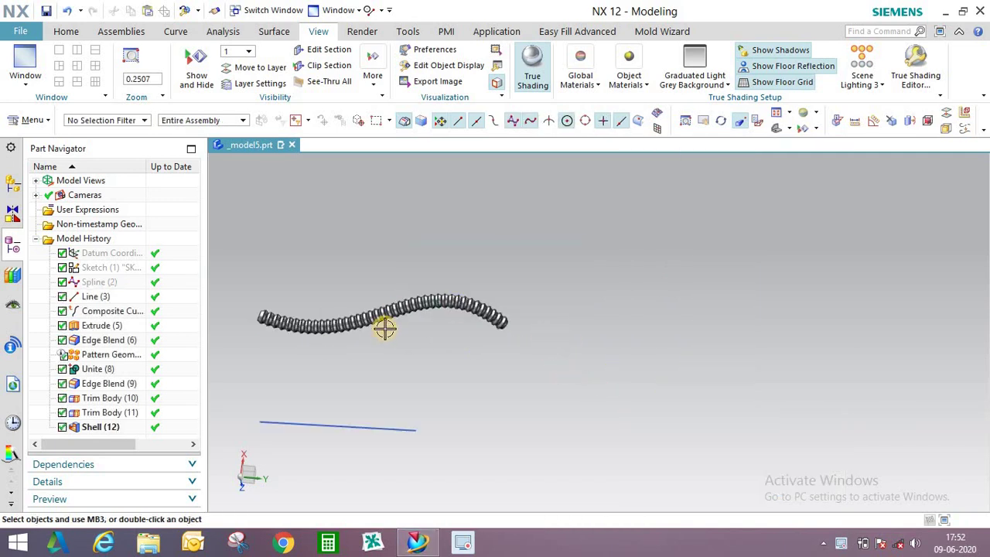
Examine the reshaped corrugated hose from several angles, including its hollow end and ribs along the curve
{"action": "scroll", "coordinate": [685, 276], "scroll_direction": "up", "scroll_amount": 5}
{"action": "middle_click_drag", "start_coordinate": [660, 250], "coordinate": [636, 325]}
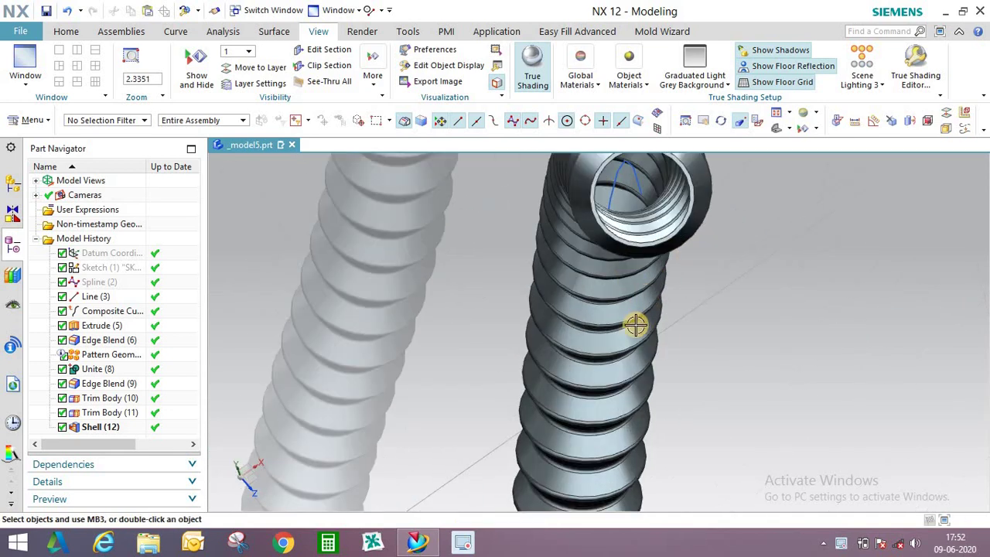
{"action": "scroll", "coordinate": [647, 252], "scroll_direction": "down", "scroll_amount": 2}
{"action": "middle_click_drag", "start_coordinate": [649, 253], "coordinate": [733, 287]}
{"action": "scroll", "coordinate": [724, 310], "scroll_direction": "down", "scroll_amount": 5}
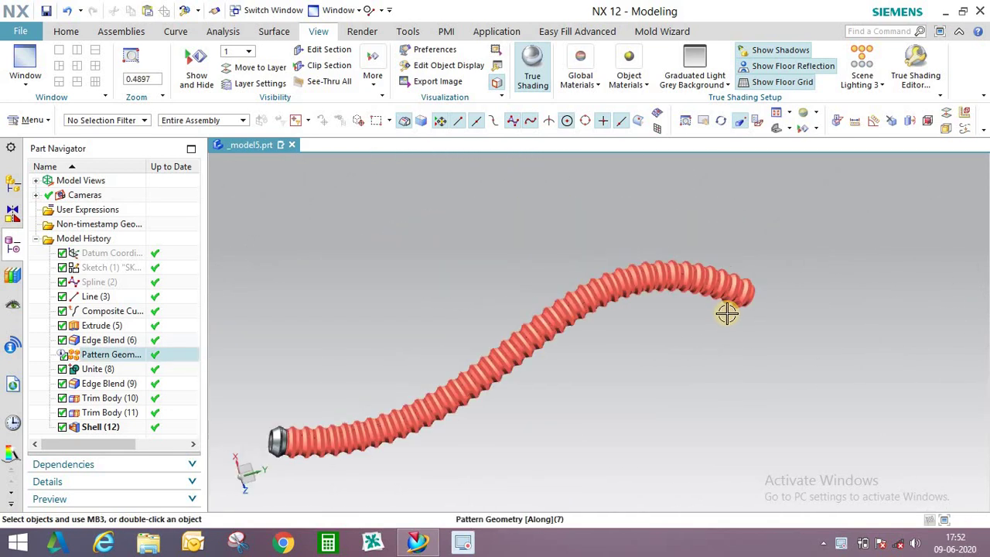
{"action": "scroll", "coordinate": [531, 376], "scroll_direction": "up", "scroll_amount": 5}
{"action": "middle_click_drag", "start_coordinate": [530, 376], "coordinate": [429, 333]}
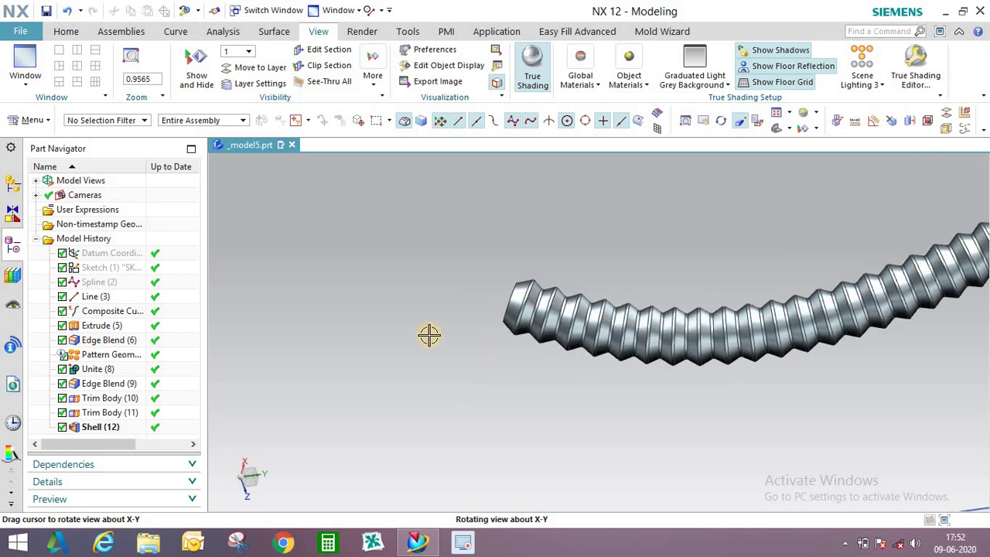
{"action": "scroll", "coordinate": [457, 335], "scroll_direction": "down", "scroll_amount": 3}
{"action": "scroll", "coordinate": [519, 366], "scroll_direction": "up", "scroll_amount": 2}
{"action": "middle_click_drag", "start_coordinate": [519, 366], "coordinate": [497, 310]}
{"action": "scroll", "coordinate": [459, 393], "scroll_direction": "down", "scroll_amount": 2}
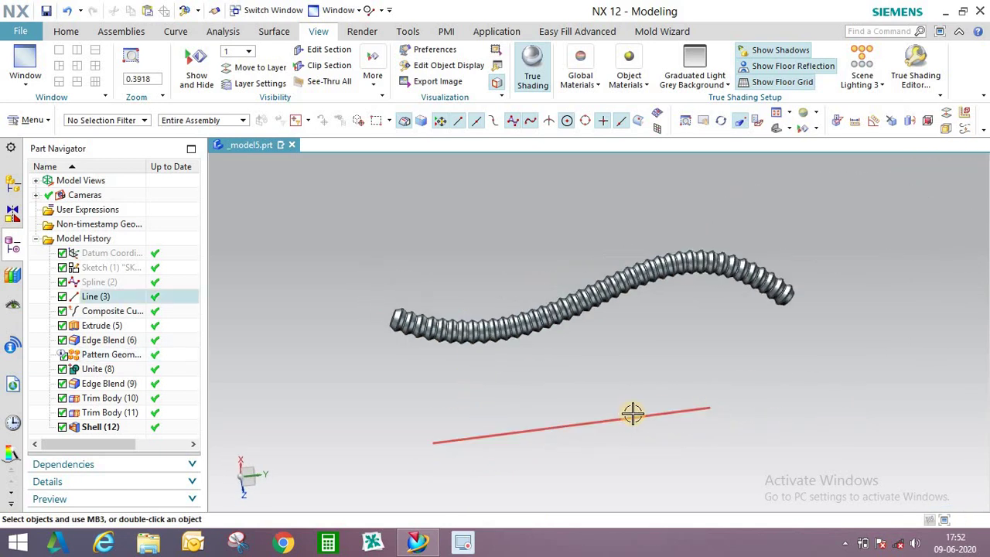
Replace Spline (2) with the straight Line (3) as the guide curve of the hose
{"action": "middle_click_drag", "start_coordinate": [632, 411], "coordinate": [611, 398]}
{"action": "right_click", "coordinate": [113, 284]}
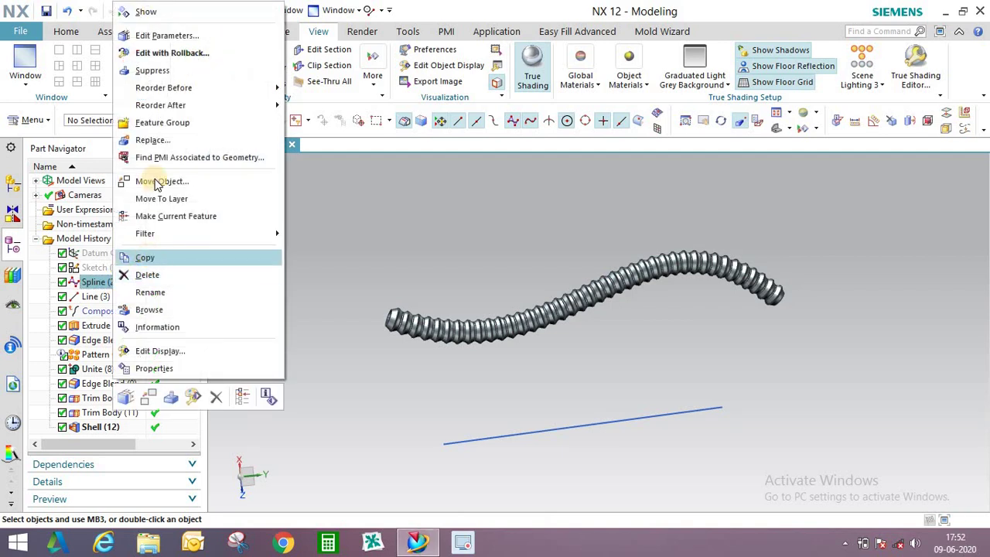
{"action": "left_click", "coordinate": [165, 137]}
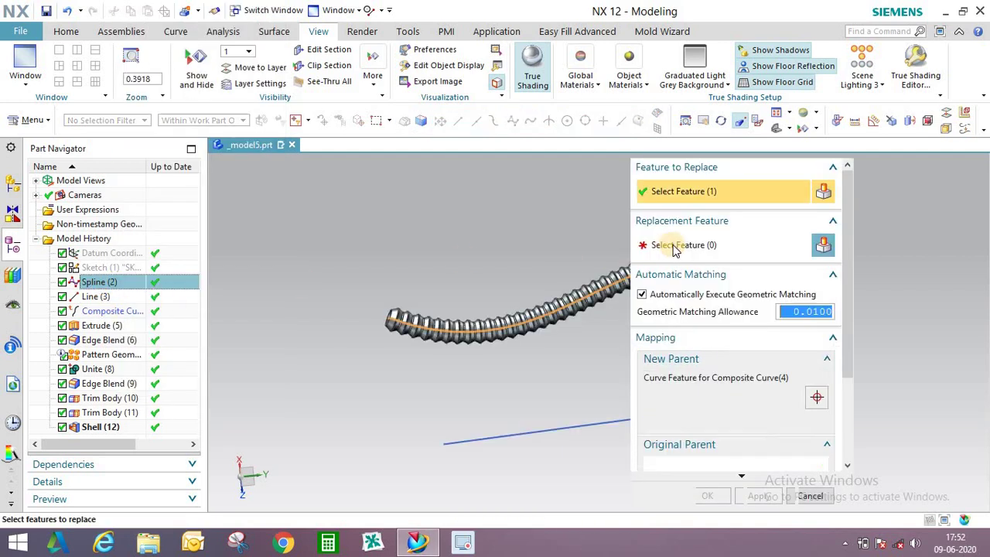
{"action": "left_click", "coordinate": [519, 435]}
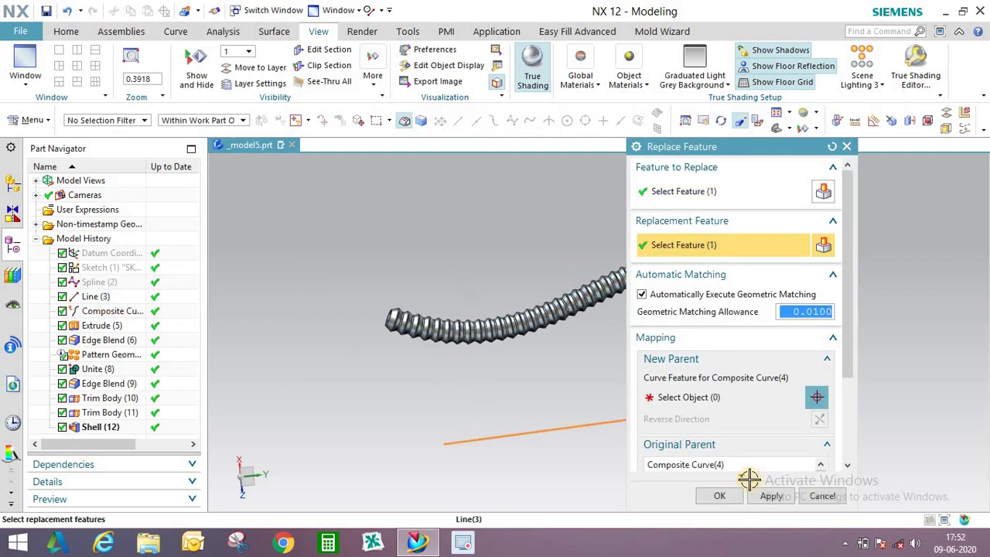
{"action": "middle_click", "coordinate": [611, 418]}
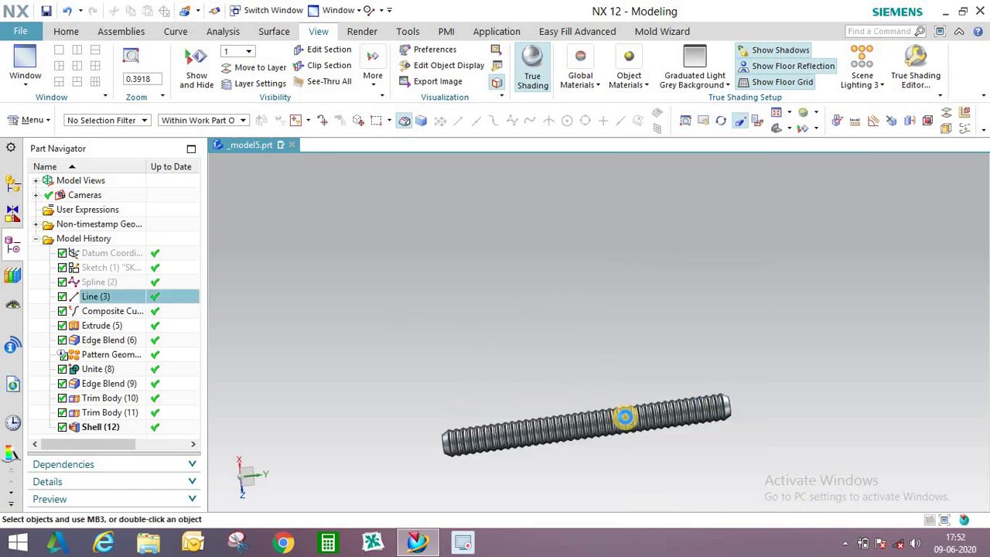
Inspect the ribs and both open ends of the straight corrugated hose
{"action": "scroll", "coordinate": [642, 394], "scroll_direction": "up", "scroll_amount": 5}
{"action": "middle_click_drag", "start_coordinate": [580, 350], "coordinate": [620, 370]}
{"action": "scroll", "coordinate": [650, 380], "scroll_direction": "down", "scroll_amount": 4}
{"action": "scroll", "coordinate": [619, 395], "scroll_direction": "up", "scroll_amount": 4}
{"action": "key", "text": "F8"}
{"action": "scroll", "coordinate": [692, 371], "scroll_direction": "down", "scroll_amount": 1}
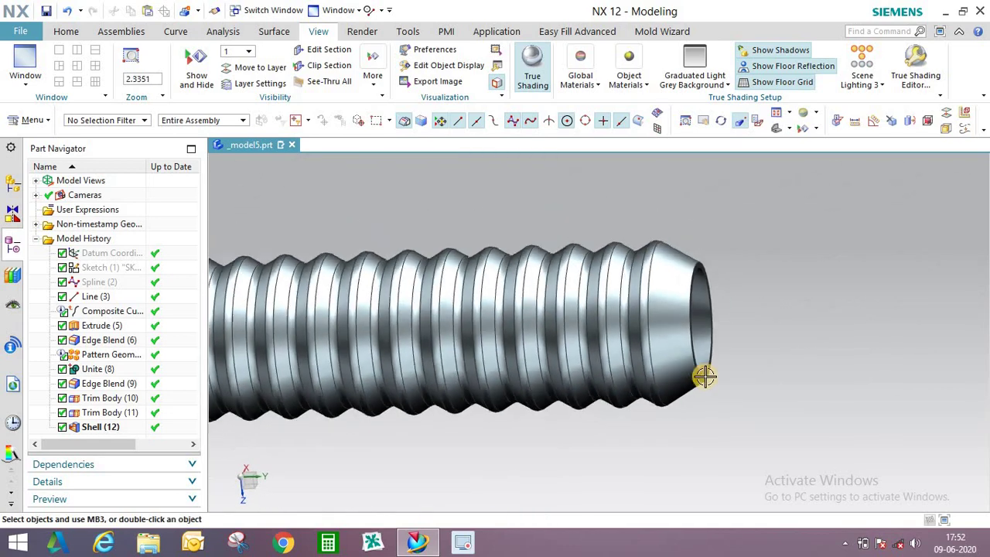
{"action": "scroll", "coordinate": [323, 394], "scroll_direction": "down", "scroll_amount": 1}
{"action": "scroll", "coordinate": [371, 392], "scroll_direction": "down", "scroll_amount": 3}
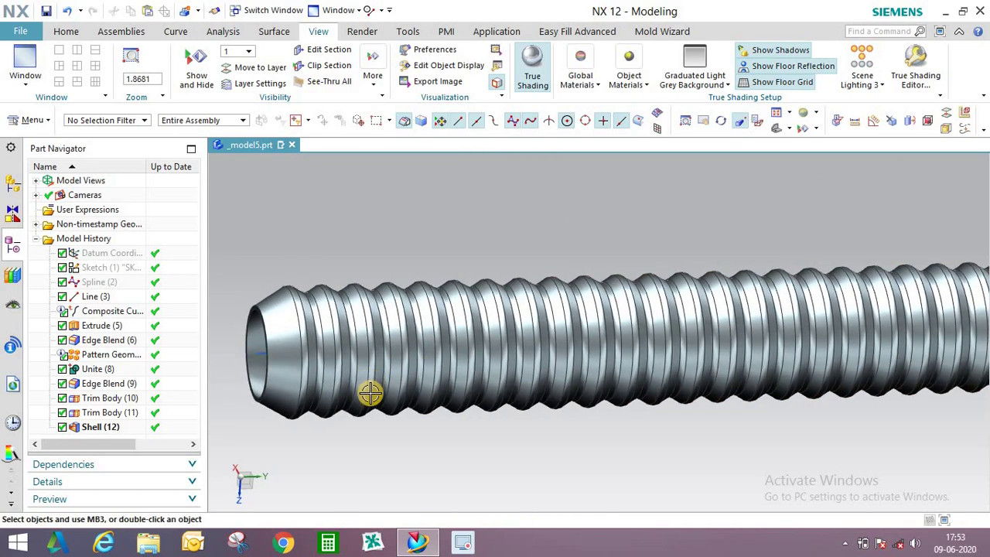
{"action": "middle_click_drag", "start_coordinate": [433, 394], "coordinate": [482, 336]}
{"action": "scroll", "coordinate": [484, 329], "scroll_direction": "down", "scroll_amount": 3}
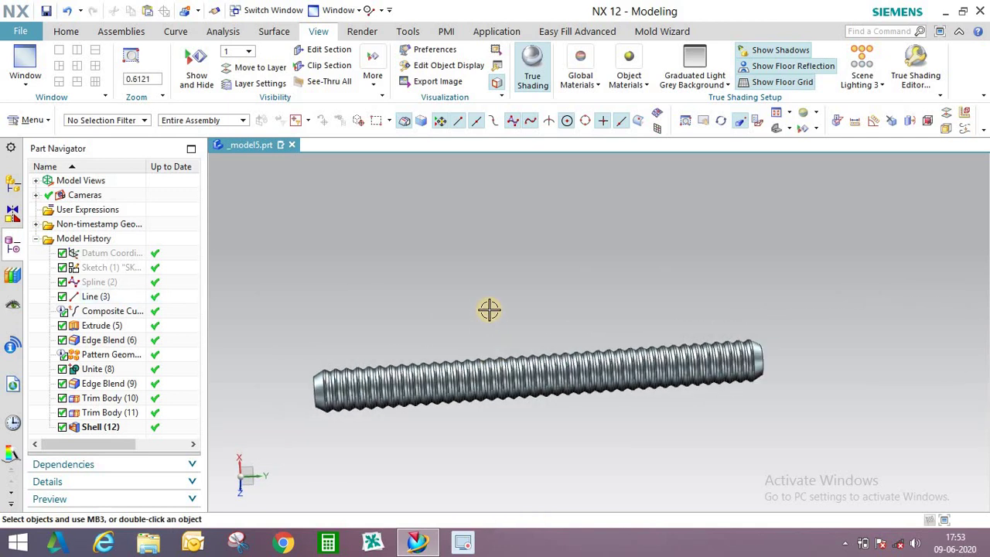
Delete all features from Spline (2) through Shell (12), keeping the datum coordinate system and Sketch (1)
{"action": "left_click", "coordinate": [107, 283], "text": "shift"}
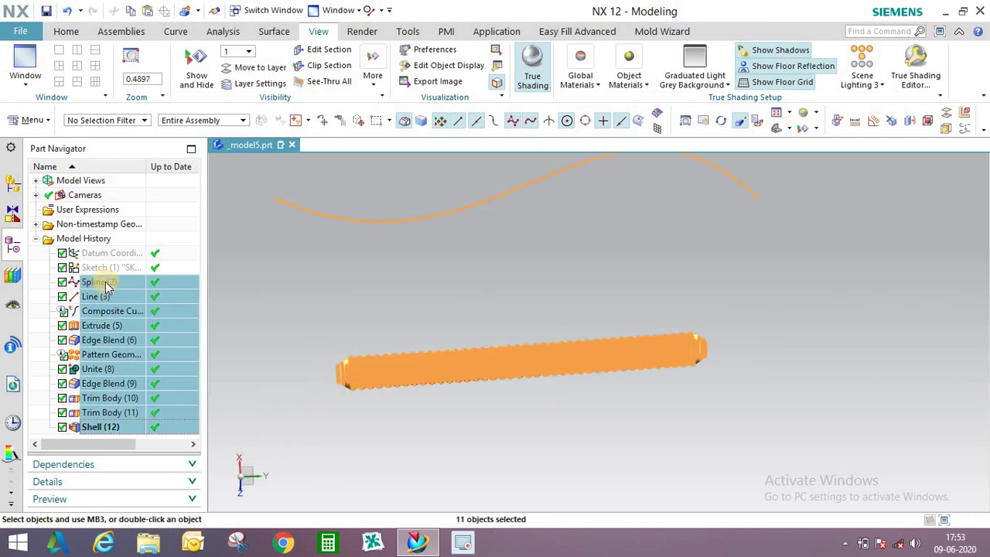
{"action": "right_click", "coordinate": [107, 283]}
{"action": "left_click", "coordinate": [126, 294]}
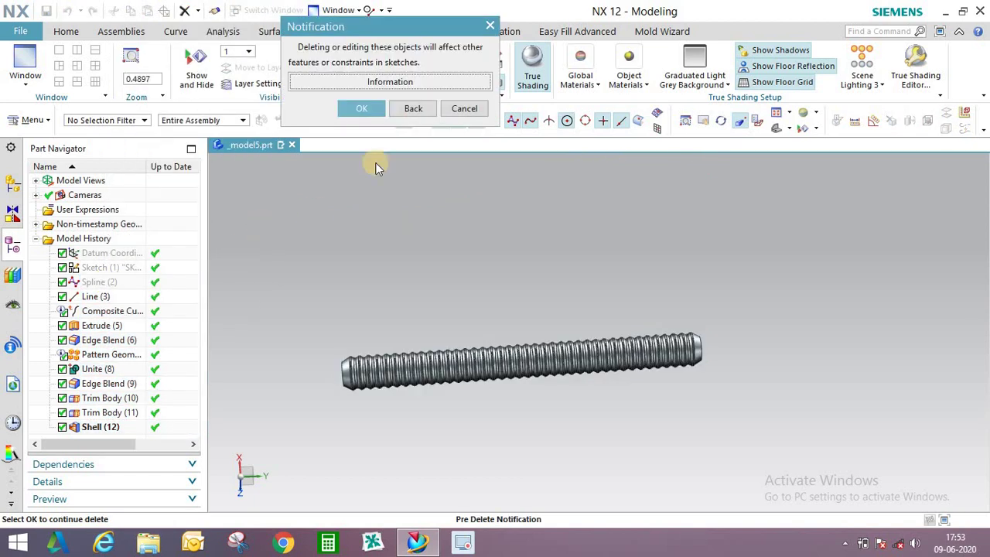
{"action": "left_click", "coordinate": [369, 112]}
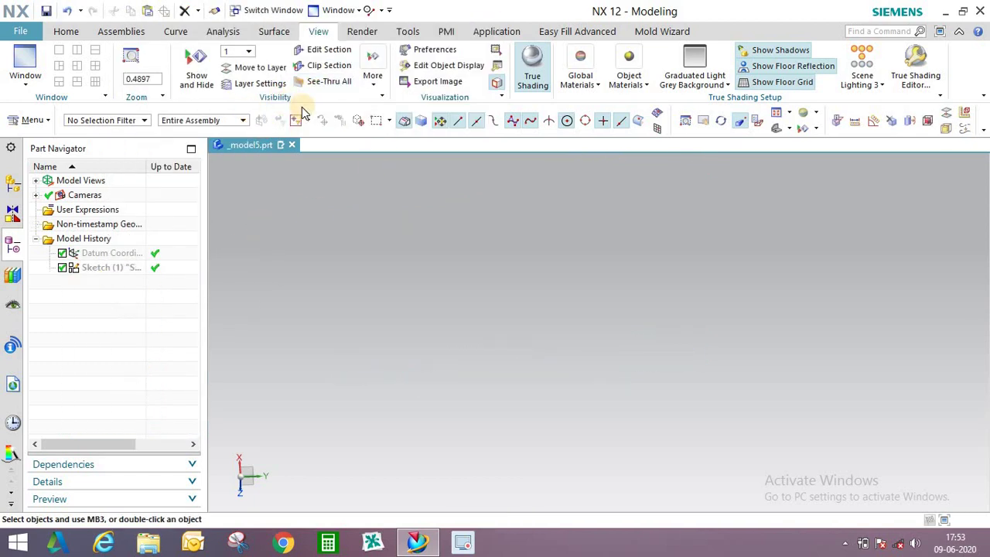
Show the hidden Sketch (1) and the datum coordinate system in the model
{"action": "left_click", "coordinate": [67, 31]}
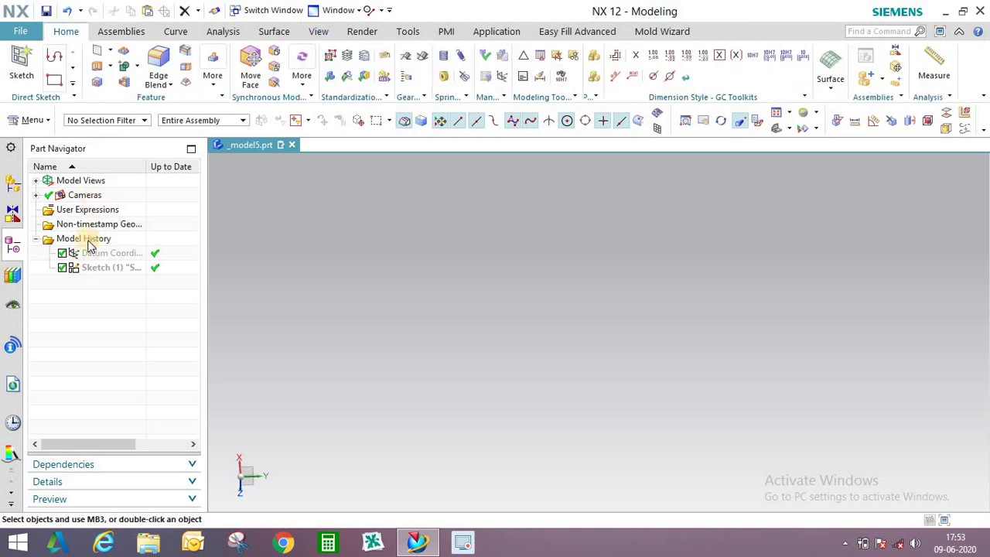
{"action": "right_click", "coordinate": [93, 268]}
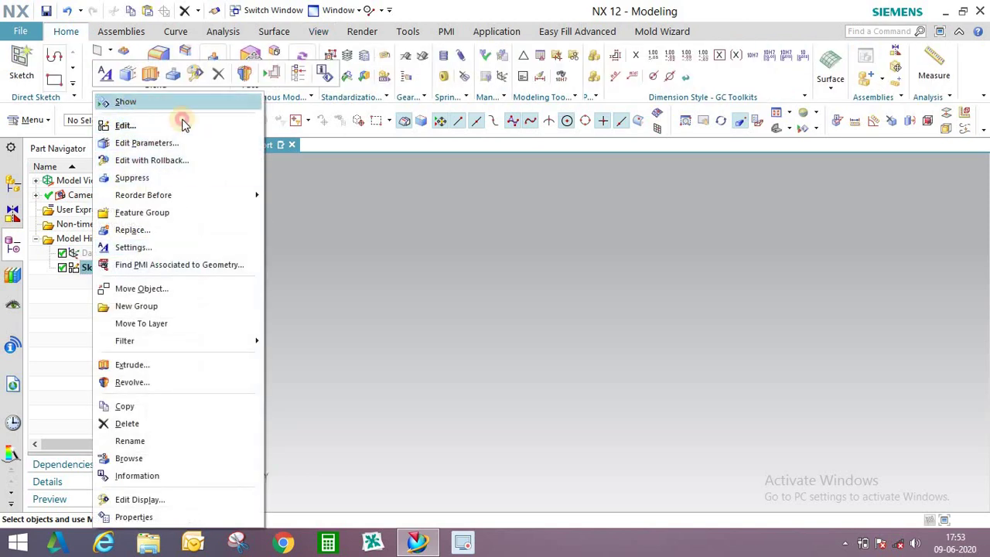
{"action": "left_click", "coordinate": [179, 100]}
{"action": "scroll", "coordinate": [561, 330], "scroll_direction": "down", "scroll_amount": 5}
{"action": "mouse_move", "coordinate": [523, 299]}
{"action": "middle_mouse_down"}
{"action": "mouse_move", "coordinate": [533, 343]}
{"action": "mouse_move", "coordinate": [562, 322]}
{"action": "mouse_move", "coordinate": [400, 279]}
{"action": "middle_mouse_up"}
{"action": "right_click", "coordinate": [110, 253]}
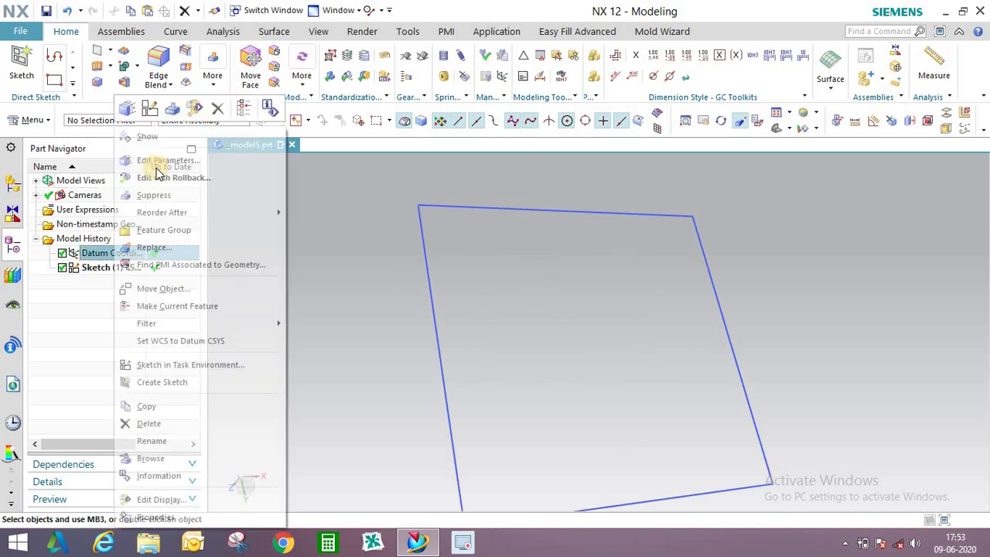
{"action": "left_click", "coordinate": [154, 138]}
{"action": "mouse_move", "coordinate": [524, 318]}
{"action": "middle_mouse_down"}
{"action": "mouse_move", "coordinate": [506, 338]}
{"action": "mouse_move", "coordinate": [528, 320]}
{"action": "mouse_move", "coordinate": [513, 216]}
{"action": "mouse_move", "coordinate": [553, 208]}
{"action": "mouse_move", "coordinate": [431, 304]}
{"action": "middle_mouse_up"}
{"action": "mouse_move", "coordinate": [515, 283]}
{"action": "middle_mouse_down"}
{"action": "mouse_move", "coordinate": [500, 268]}
{"action": "mouse_move", "coordinate": [500, 280]}
{"action": "mouse_move", "coordinate": [564, 314]}
{"action": "mouse_move", "coordinate": [552, 334]}
{"action": "mouse_move", "coordinate": [519, 299]}
{"action": "mouse_move", "coordinate": [544, 308]}
{"action": "mouse_move", "coordinate": [522, 365]}
{"action": "mouse_move", "coordinate": [362, 256]}
{"action": "middle_mouse_up"}
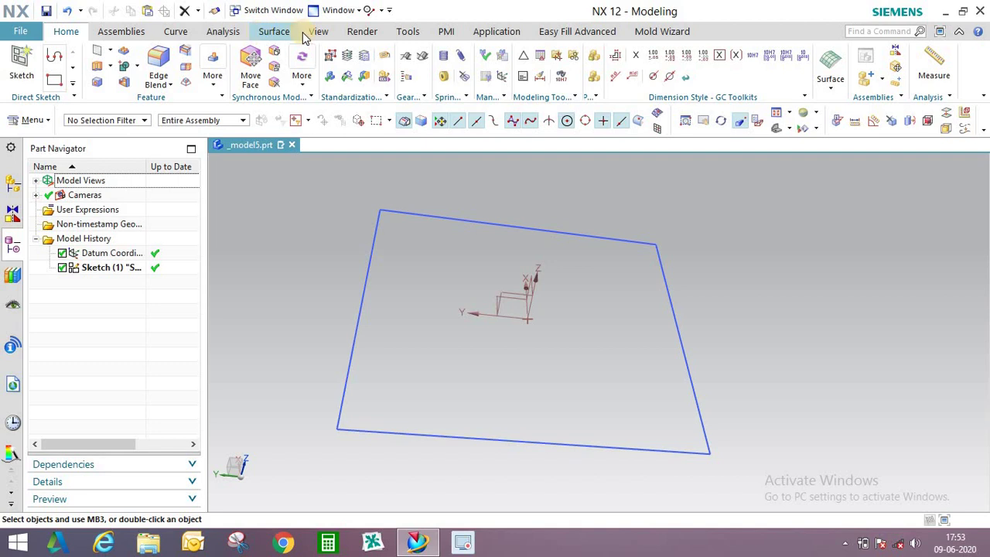
Create a By Poles studio spline of degree 3, placing four poles in a zigzag across the sketch rectangle
{"action": "left_click", "coordinate": [176, 32]}
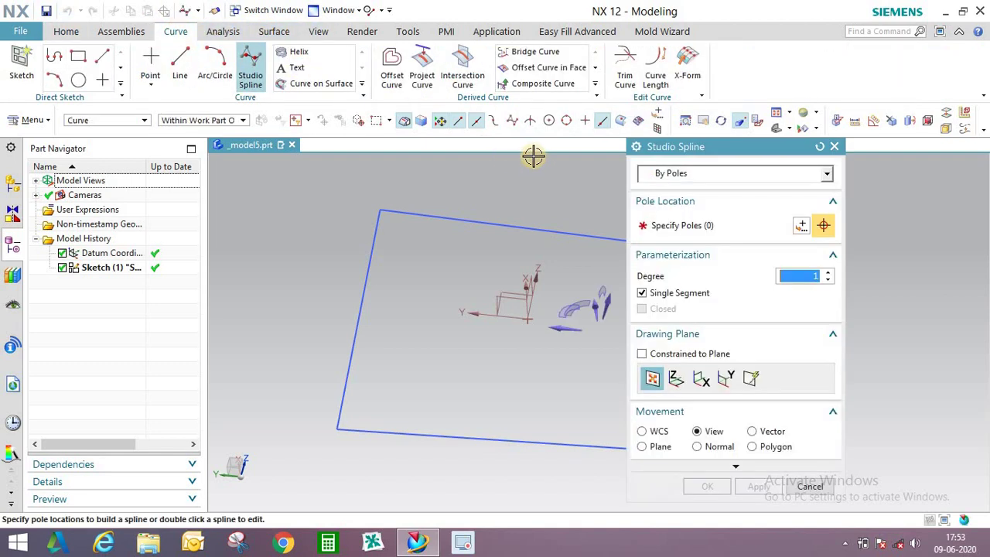
{"action": "left_click", "coordinate": [831, 276]}
{"action": "left_click", "coordinate": [831, 276]}
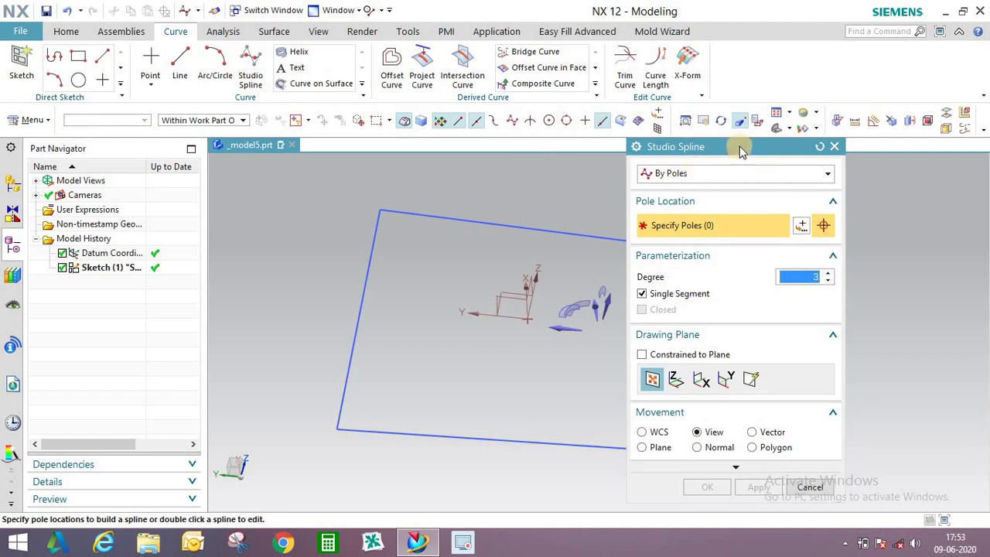
{"action": "left_click_drag", "start_coordinate": [739, 151], "coordinate": [848, 166]}
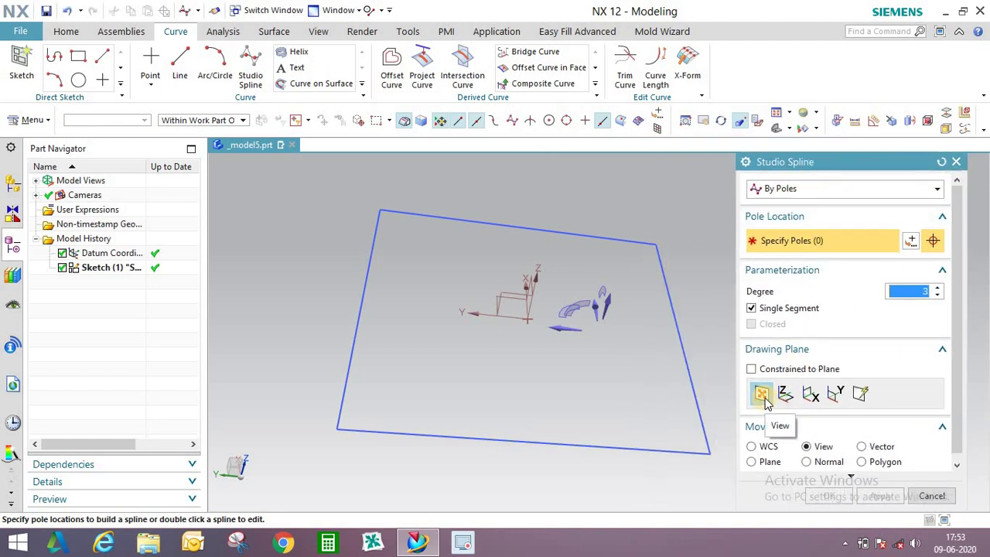
{"action": "mouse_move", "coordinate": [574, 357]}
{"action": "middle_mouse_down"}
{"action": "mouse_move", "coordinate": [588, 338]}
{"action": "mouse_move", "coordinate": [581, 353]}
{"action": "mouse_move", "coordinate": [581, 342]}
{"action": "mouse_move", "coordinate": [447, 294]}
{"action": "mouse_move", "coordinate": [441, 317]}
{"action": "mouse_move", "coordinate": [442, 299]}
{"action": "mouse_move", "coordinate": [405, 354]}
{"action": "mouse_move", "coordinate": [399, 344]}
{"action": "middle_mouse_up"}
{"action": "left_click", "coordinate": [399, 344]}
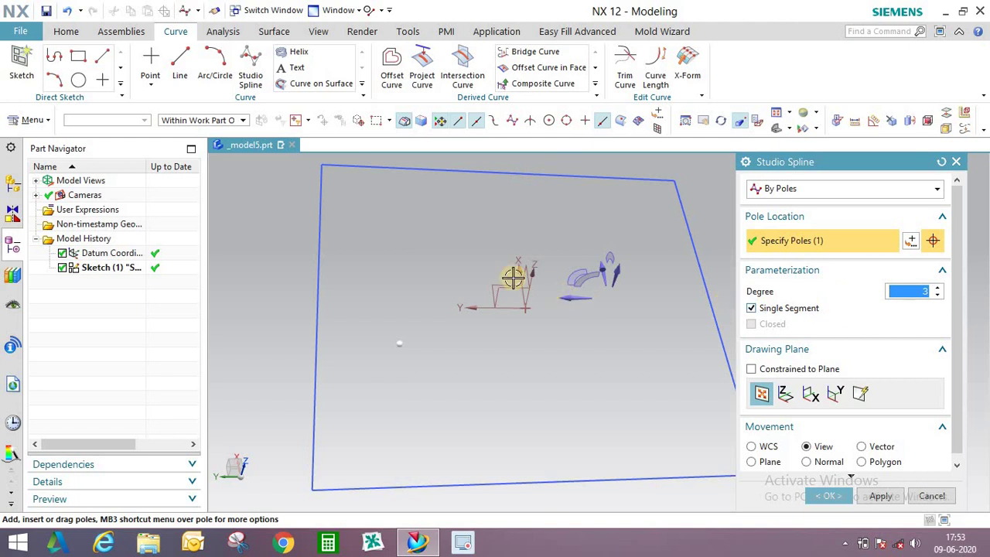
{"action": "left_click", "coordinate": [652, 266]}
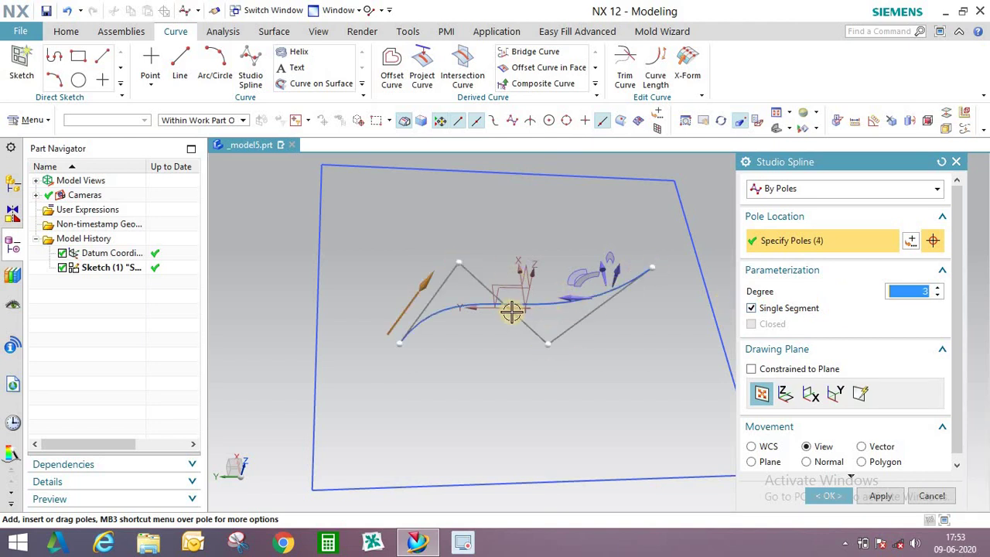
Adjust the spline's end and middle poles to form a smooth S-shaped curve, and accept the spline
{"action": "middle_click_drag", "start_coordinate": [513, 309], "coordinate": [603, 271]}
{"action": "left_click_drag", "start_coordinate": [663, 250], "coordinate": [675, 293]}
{"action": "left_click_drag", "start_coordinate": [371, 375], "coordinate": [366, 347]}
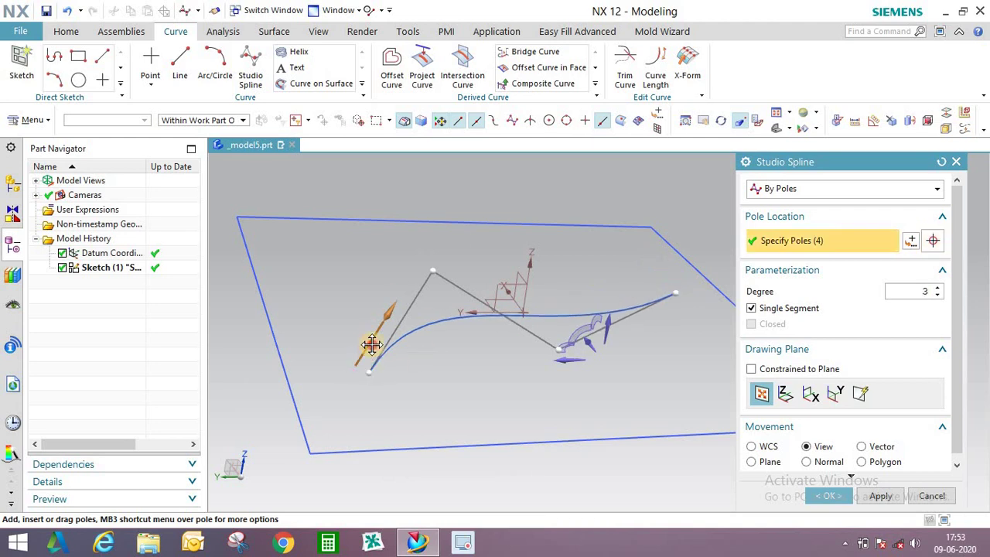
{"action": "left_click_drag", "start_coordinate": [436, 273], "coordinate": [451, 243]}
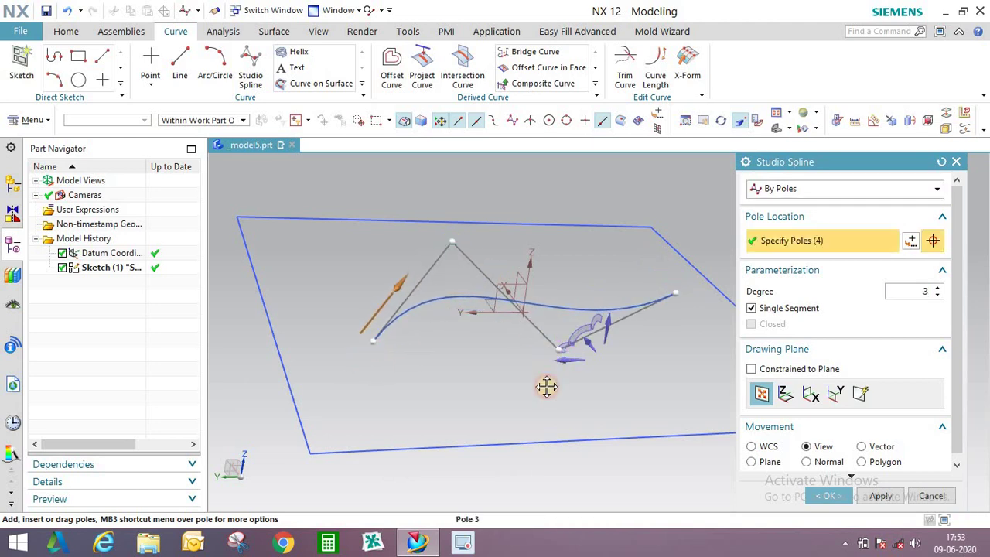
{"action": "left_click_drag", "start_coordinate": [547, 387], "coordinate": [526, 320]}
{"action": "middle_click_drag", "start_coordinate": [526, 320], "coordinate": [413, 367]}
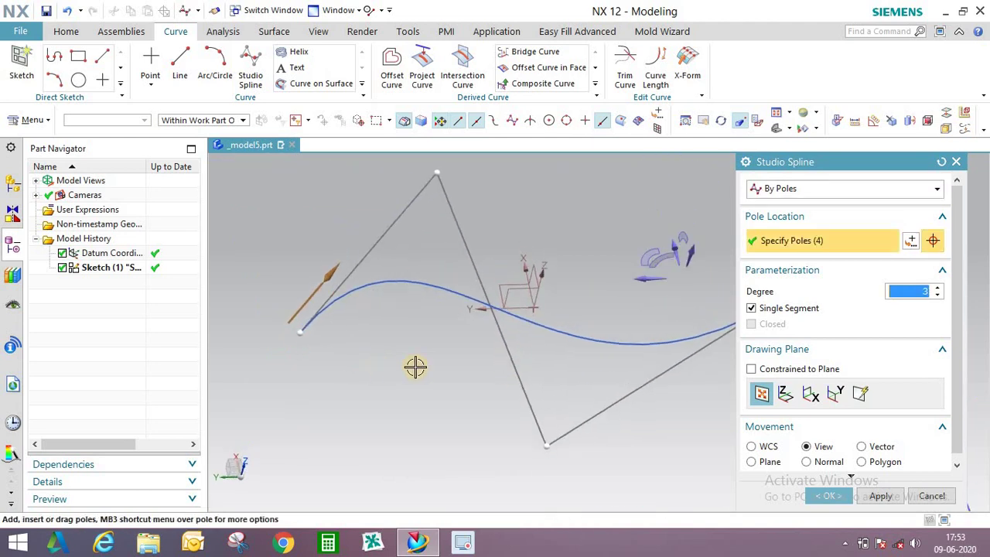
{"action": "left_click", "coordinate": [546, 427]}
{"action": "left_click_drag", "start_coordinate": [693, 315], "coordinate": [723, 322]}
{"action": "middle_click_drag", "start_coordinate": [643, 335], "coordinate": [378, 345]}
{"action": "left_click_drag", "start_coordinate": [337, 342], "coordinate": [323, 326]}
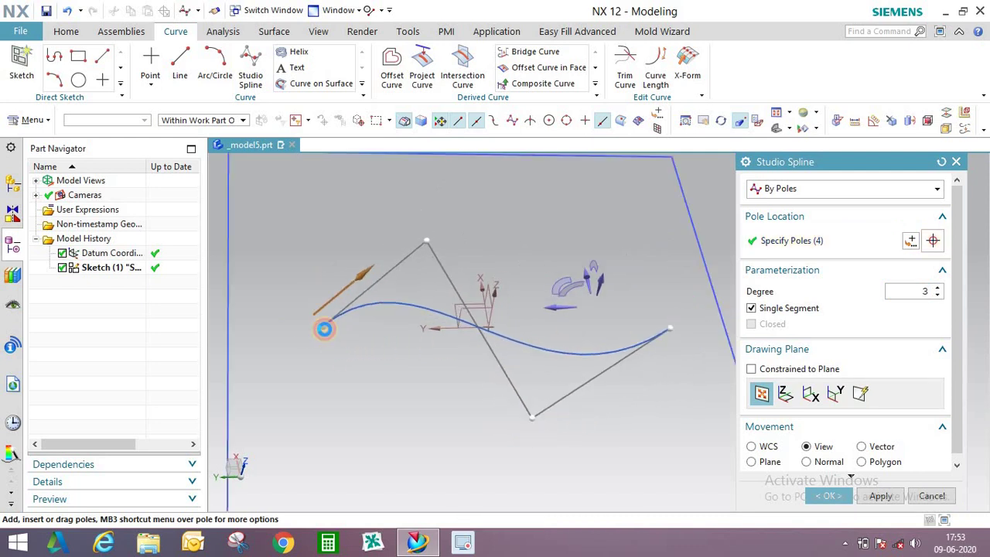
{"action": "middle_click", "coordinate": [546, 338]}
Create an associative composite curve from the S-shaped spline, without joining curves or hiding the original
{"action": "mouse_move", "coordinate": [545, 338]}
{"action": "middle_mouse_down"}
{"action": "mouse_move", "coordinate": [544, 391]}
{"action": "mouse_move", "coordinate": [533, 310]}
{"action": "mouse_move", "coordinate": [537, 322]}
{"action": "mouse_move", "coordinate": [593, 332]}
{"action": "mouse_move", "coordinate": [541, 325]}
{"action": "middle_mouse_up"}
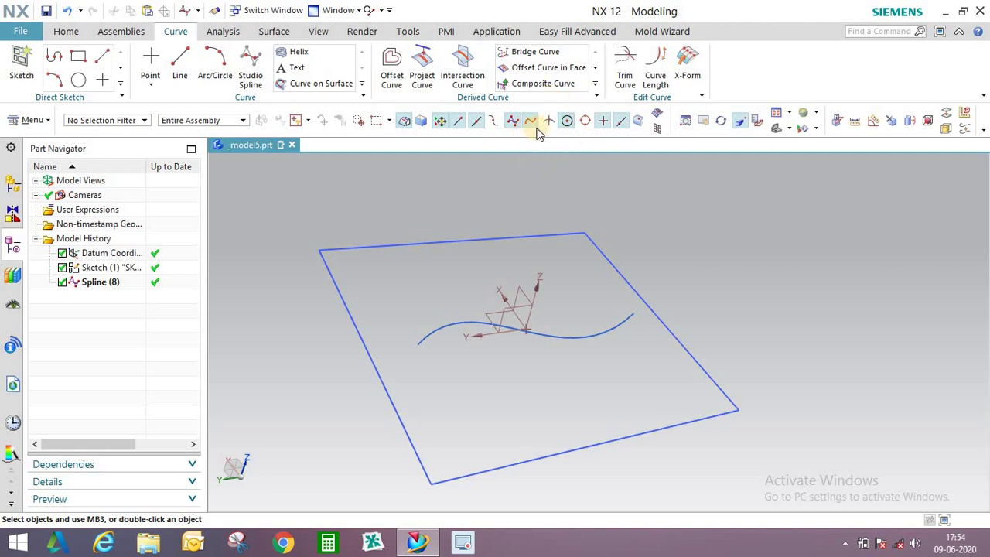
{"action": "left_click", "coordinate": [533, 83]}
{"action": "left_click", "coordinate": [102, 284]}
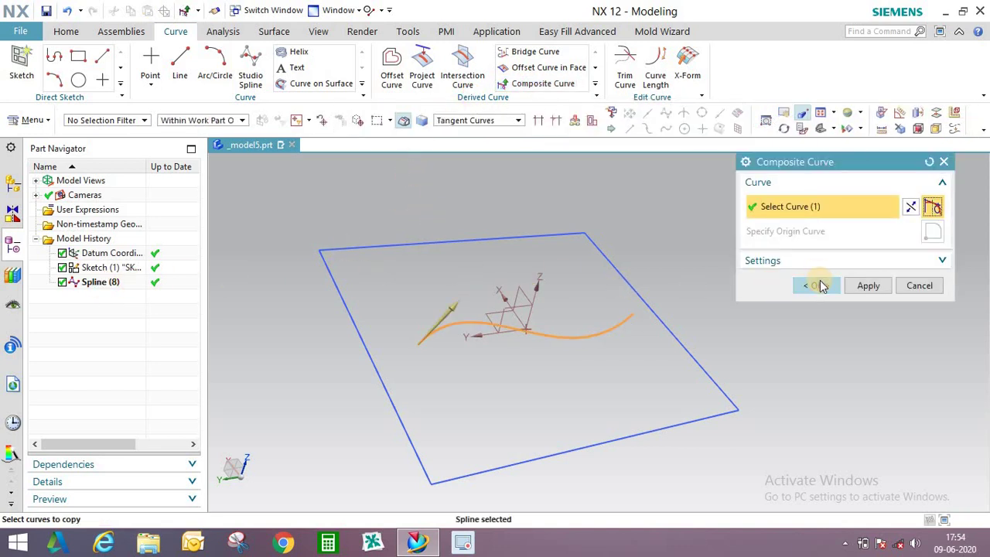
{"action": "left_click", "coordinate": [818, 263]}
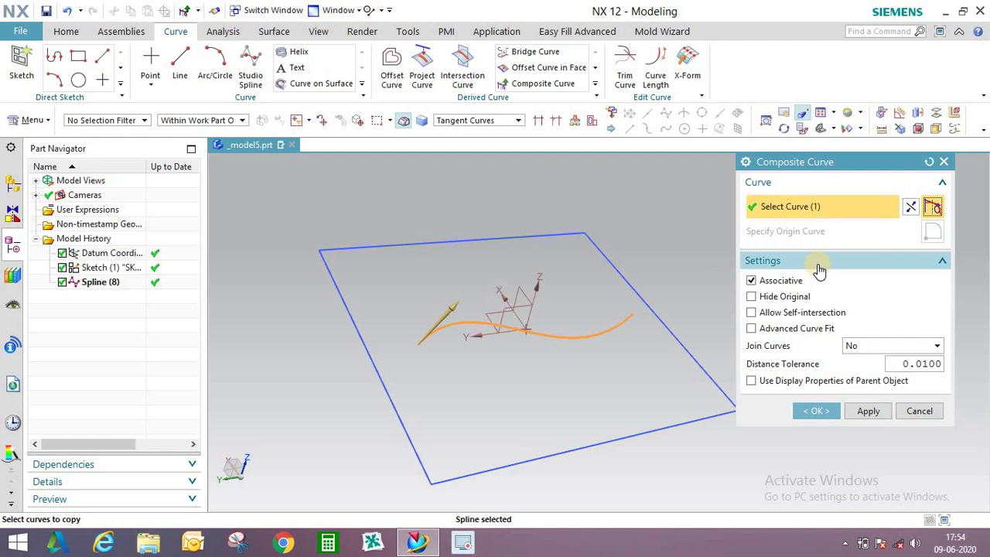
{"action": "left_click", "coordinate": [823, 269]}
{"action": "left_click", "coordinate": [818, 283]}
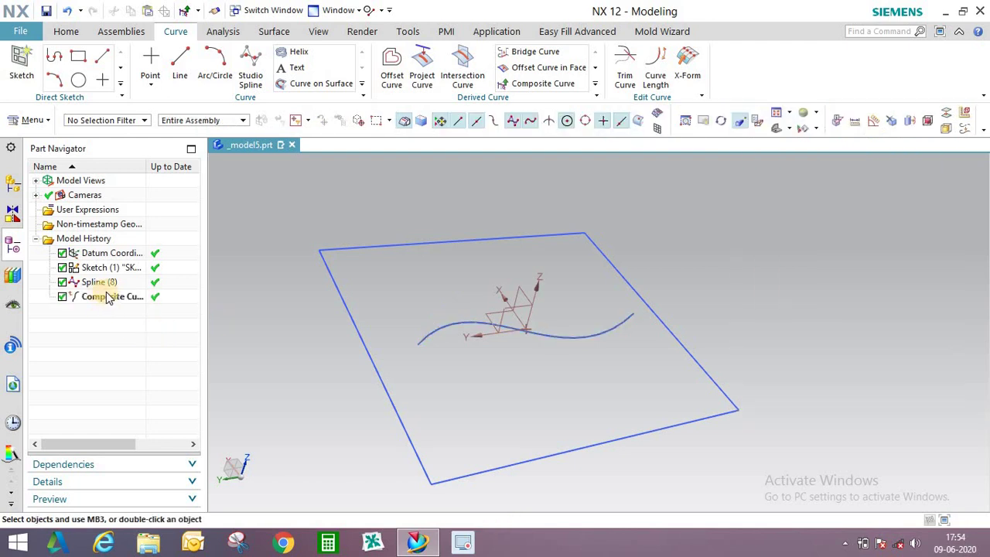
Hide the datum coordinate system, Sketch (1) and Spline (8), leaving only the composite curve displayed
{"action": "left_click_drag", "start_coordinate": [90, 286], "coordinate": [93, 255]}
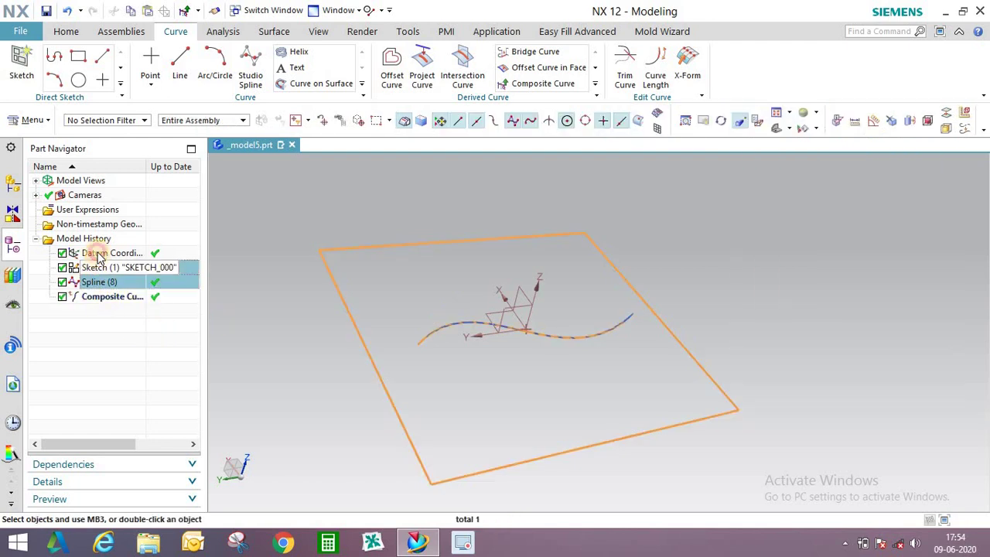
{"action": "right_click", "coordinate": [101, 255]}
{"action": "left_click", "coordinate": [186, 250]}
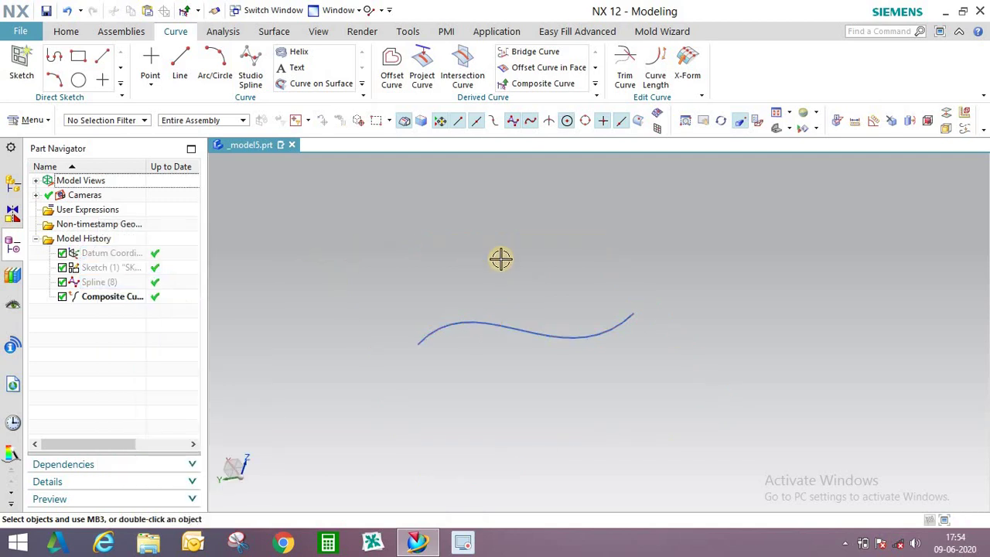
Start an Extrude with a new section sketch of type On Path, selecting the composite curve as its path
{"action": "middle_click_drag", "start_coordinate": [442, 338], "coordinate": [458, 320]}
{"action": "scroll", "coordinate": [460, 310], "scroll_direction": "up", "scroll_amount": 3}
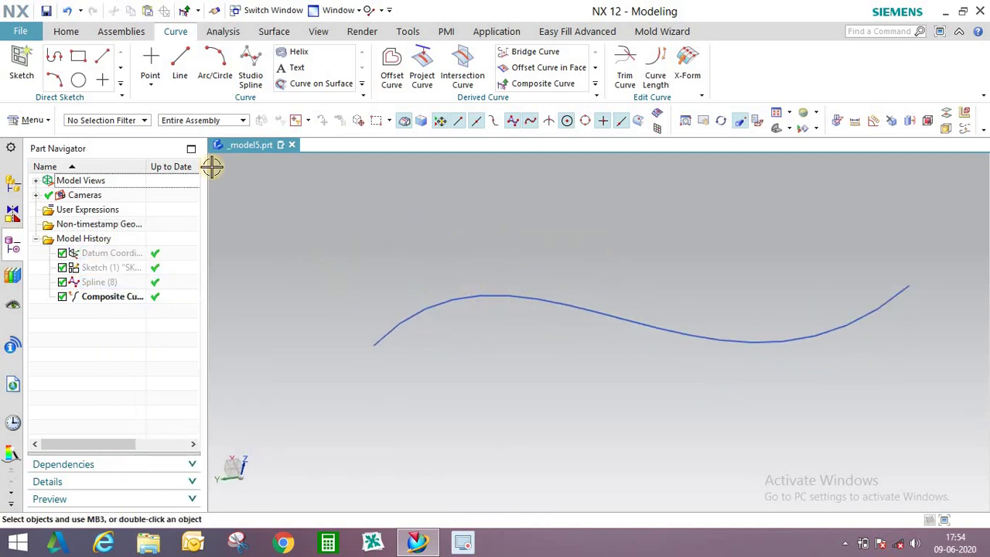
{"action": "left_click", "coordinate": [68, 31]}
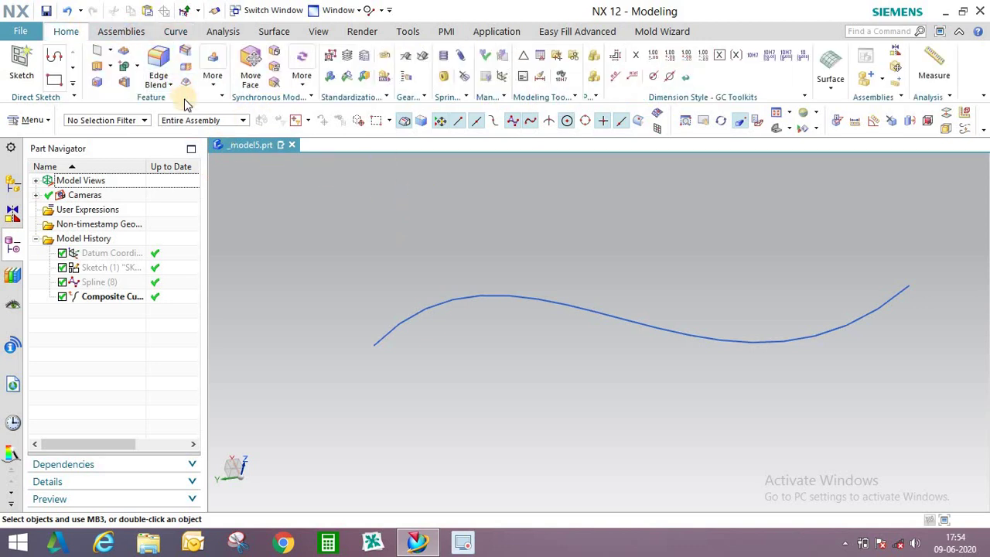
{"action": "left_click", "coordinate": [100, 72]}
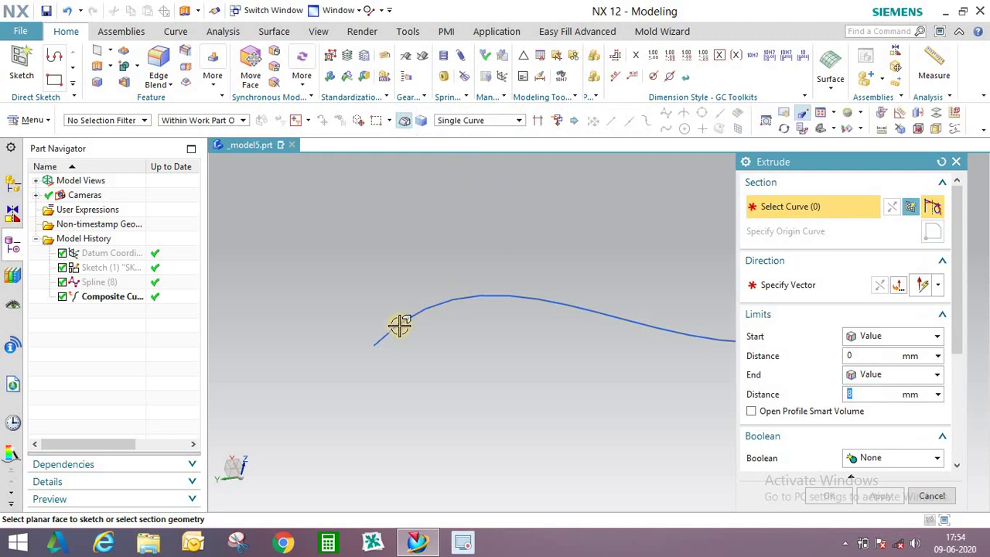
{"action": "middle_click_drag", "start_coordinate": [503, 261], "coordinate": [450, 272]}
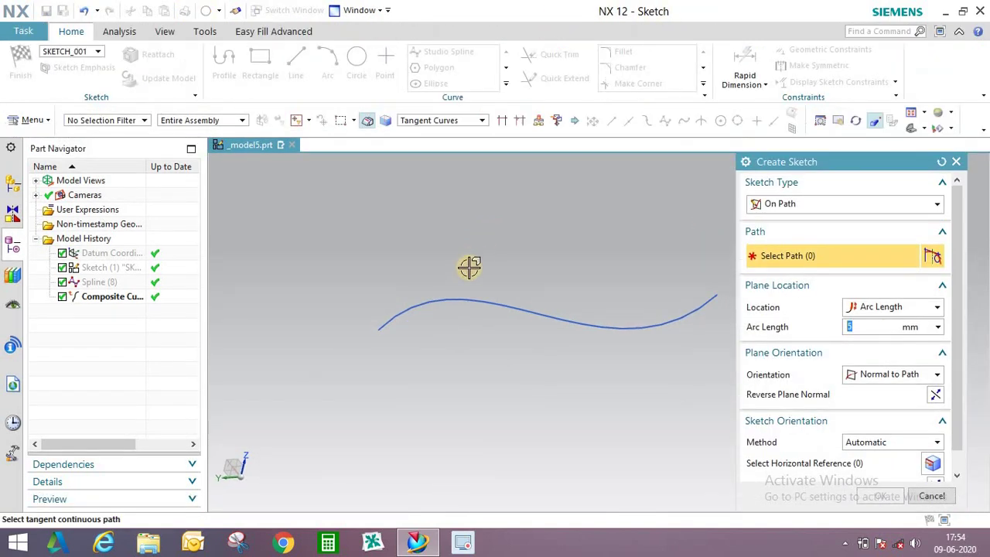
{"action": "scroll", "coordinate": [470, 267], "scroll_direction": "up", "scroll_amount": 3}
{"action": "left_click", "coordinate": [816, 211]}
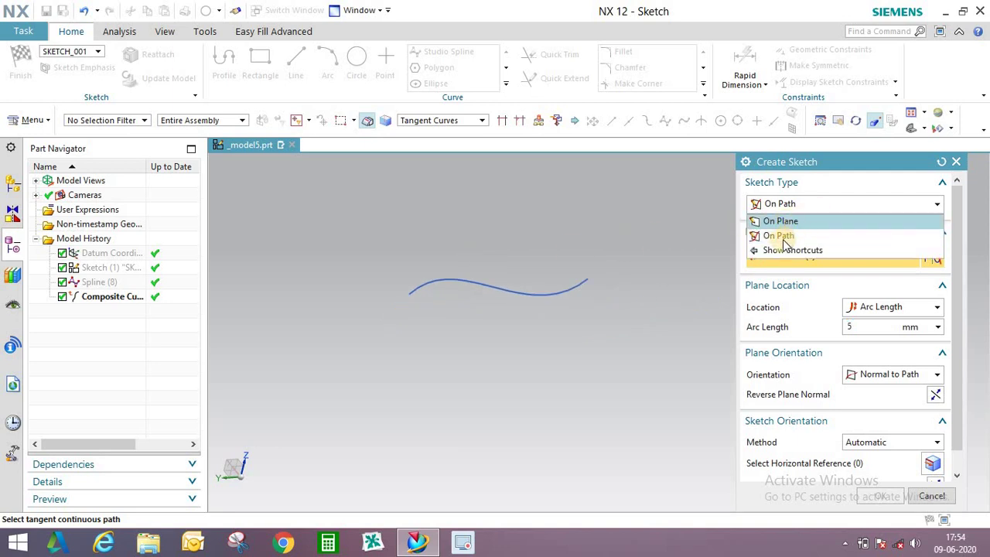
{"action": "left_click", "coordinate": [782, 236]}
{"action": "scroll", "coordinate": [487, 280], "scroll_direction": "down", "scroll_amount": 2}
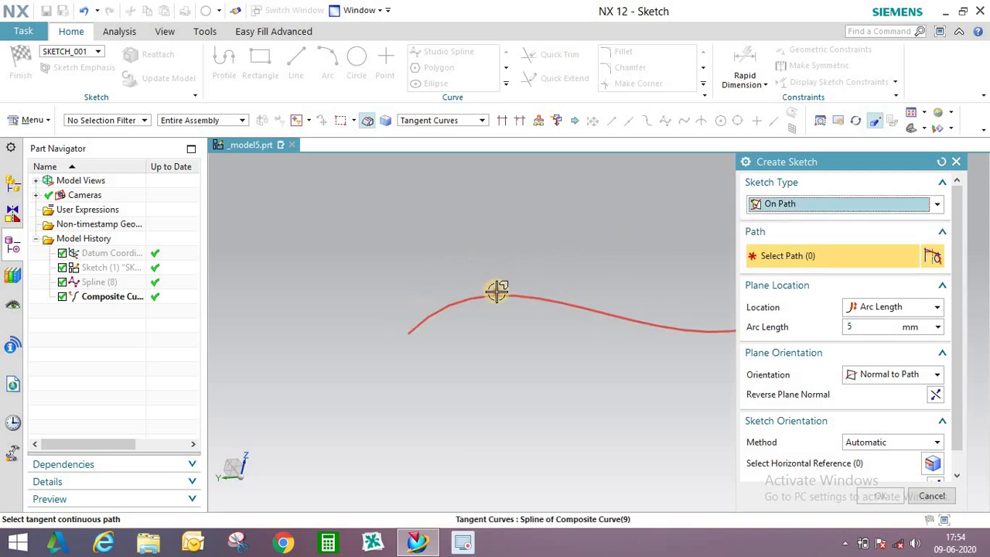
{"action": "left_click", "coordinate": [497, 290]}
{"action": "mouse_move", "coordinate": [552, 221]}
{"action": "middle_mouse_down"}
{"action": "mouse_move", "coordinate": [515, 254]}
{"action": "mouse_move", "coordinate": [533, 235]}
{"action": "mouse_move", "coordinate": [526, 258]}
{"action": "mouse_move", "coordinate": [411, 318]}
{"action": "mouse_move", "coordinate": [481, 294]}
{"action": "middle_mouse_up"}
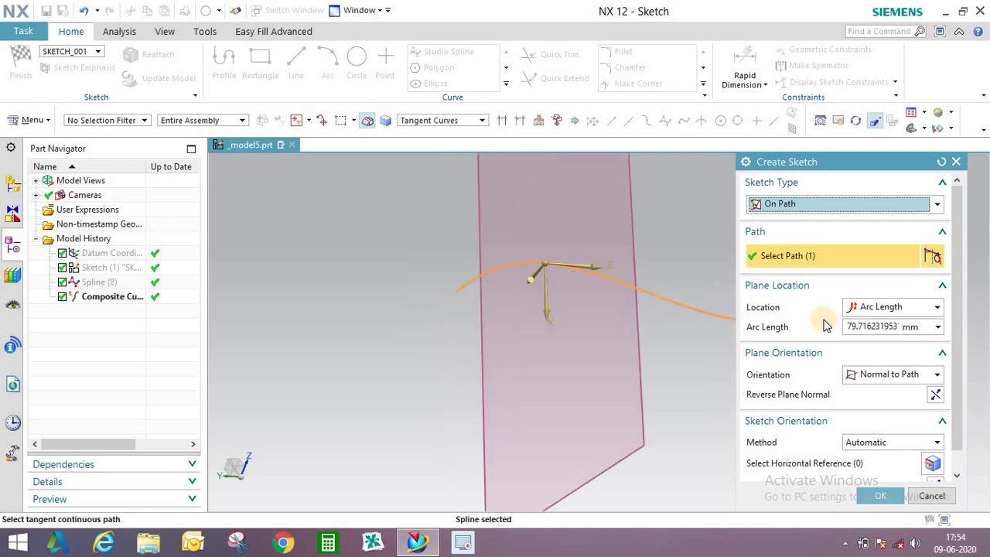
Reverse the sketch plane normal, set its arc length along the path to 5 mm, and accept the plane
{"action": "double_click", "coordinate": [859, 326]}
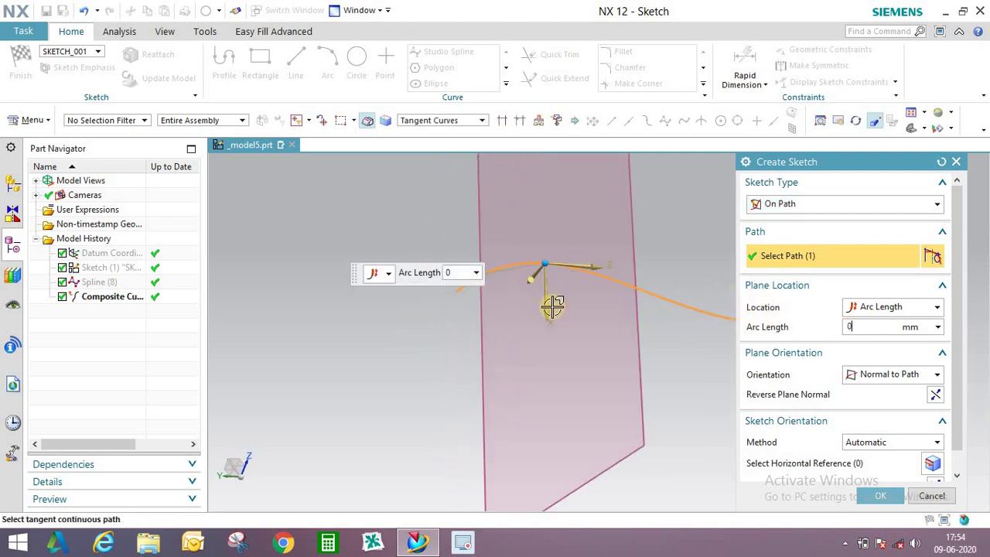
{"action": "mouse_move", "coordinate": [552, 306]}
{"action": "middle_mouse_down"}
{"action": "mouse_move", "coordinate": [448, 287]}
{"action": "mouse_move", "coordinate": [521, 278]}
{"action": "mouse_move", "coordinate": [512, 270]}
{"action": "mouse_move", "coordinate": [555, 415]}
{"action": "mouse_move", "coordinate": [537, 281]}
{"action": "mouse_move", "coordinate": [477, 335]}
{"action": "middle_mouse_up"}
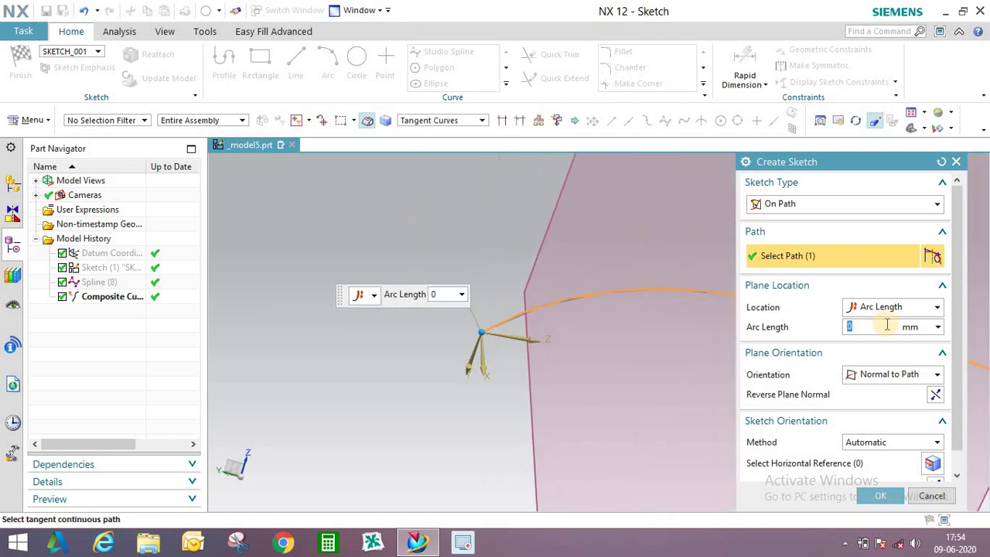
{"action": "left_click", "coordinate": [935, 394]}
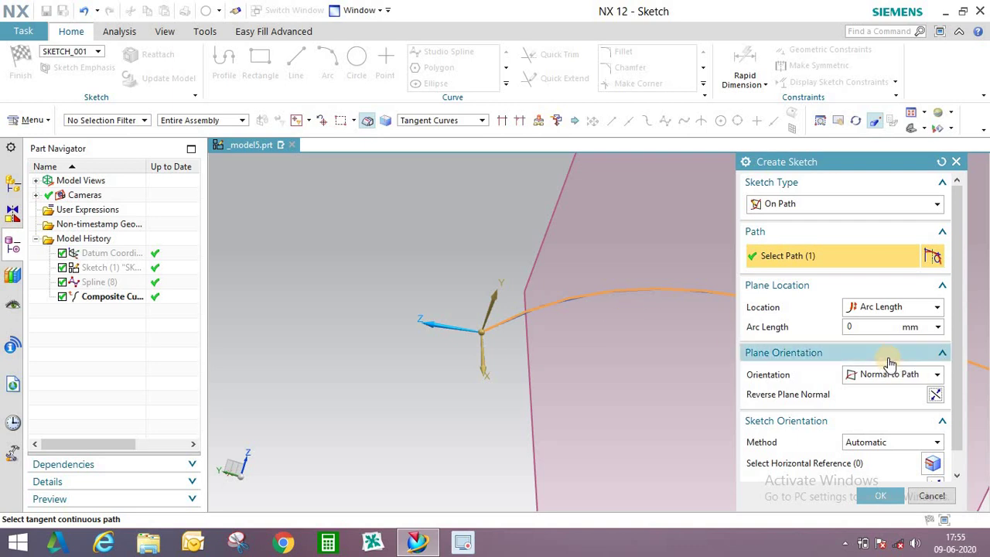
{"action": "left_click", "coordinate": [845, 332]}
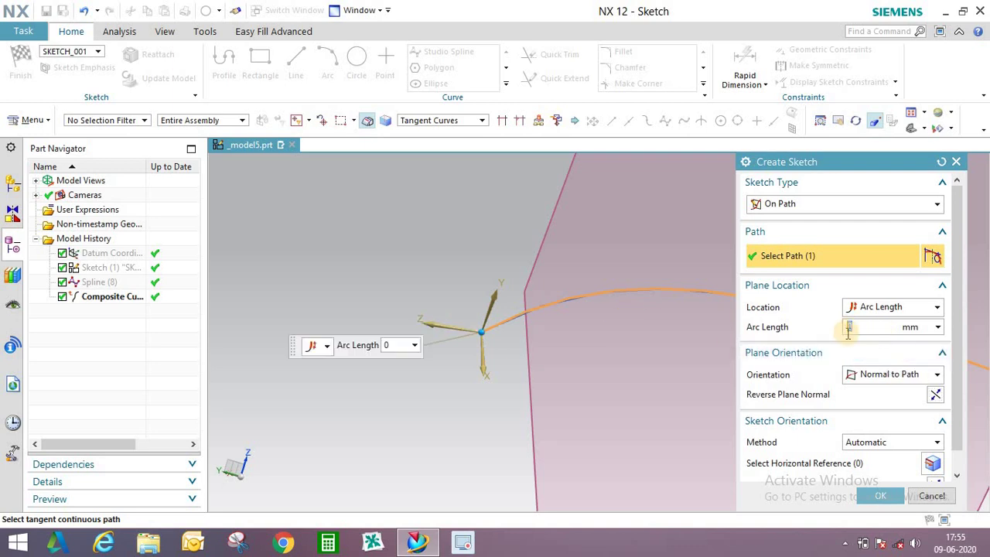
{"action": "type", "text": "5"}
{"action": "key", "text": "Return"}
{"action": "middle_click_drag", "start_coordinate": [493, 327], "coordinate": [525, 377]}
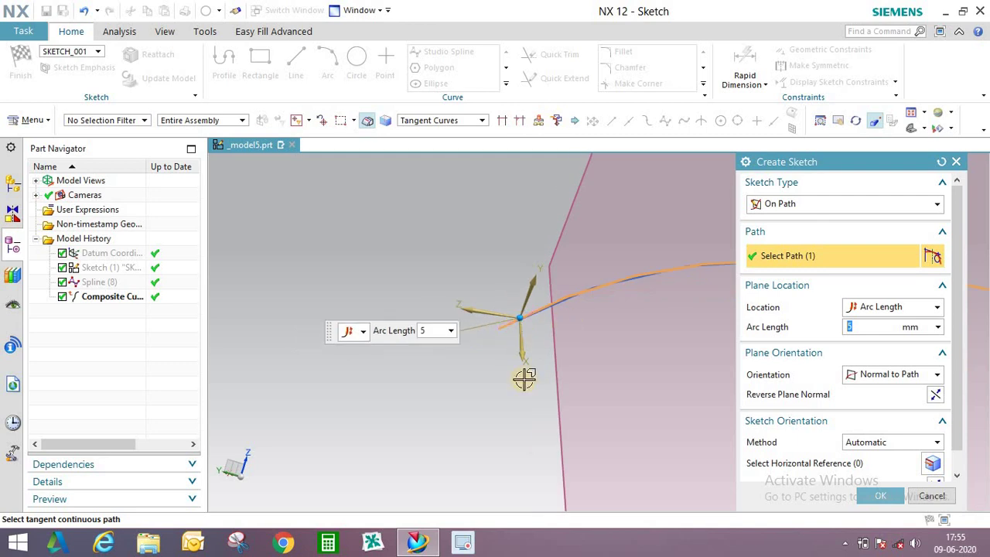
{"action": "left_click", "coordinate": [888, 496]}
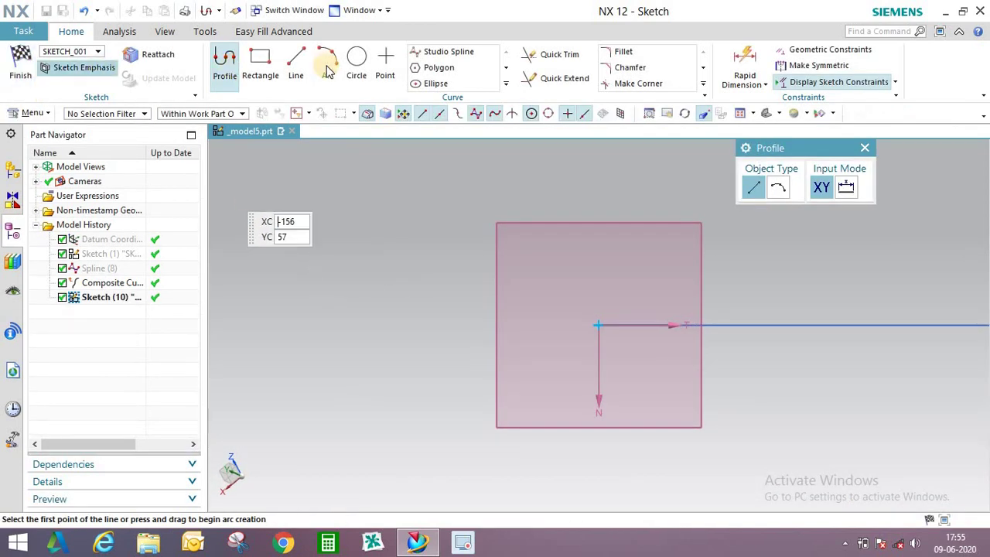
Sketch a 22 mm diameter circle centred on the sketch origin at the path, and finish the sketch
{"action": "left_click", "coordinate": [357, 62]}
{"action": "left_click", "coordinate": [598, 324]}
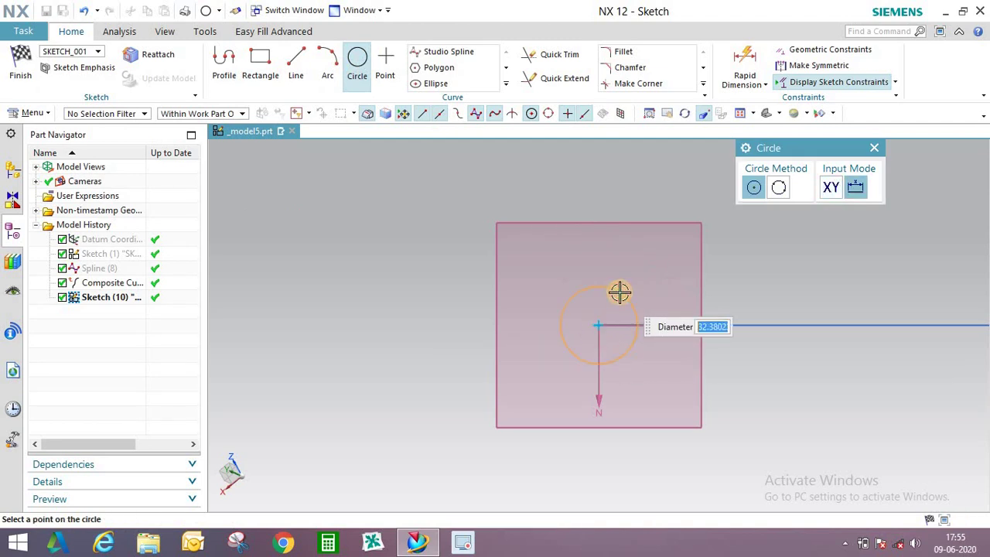
{"action": "left_click", "coordinate": [619, 292]}
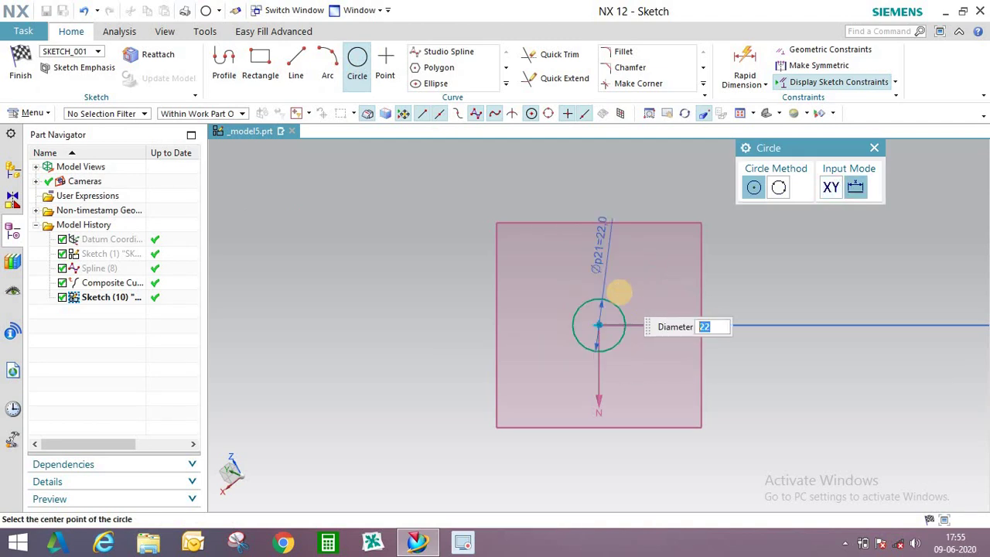
{"action": "left_click", "coordinate": [20, 68]}
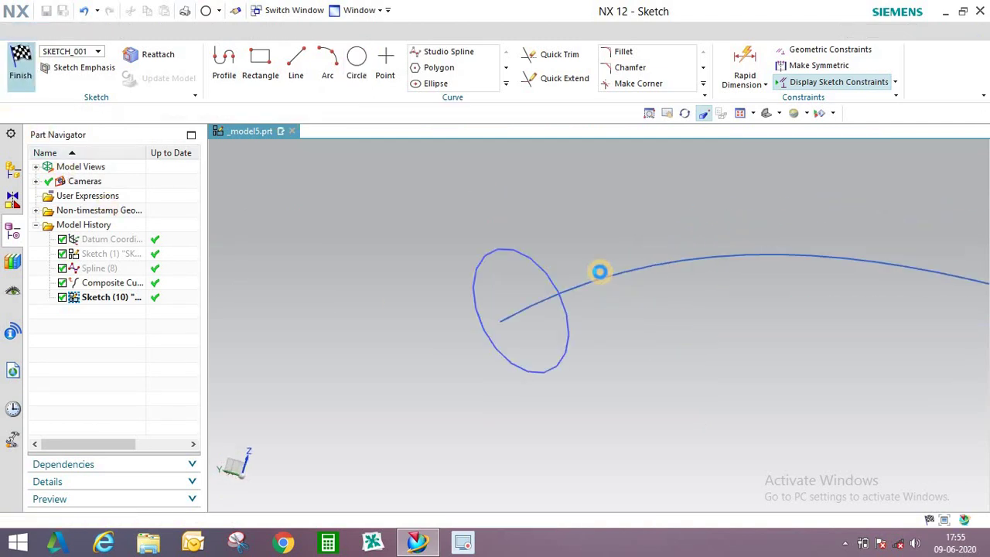
Extrude the circle symmetrically by 8 mm with a 35° symmetric draft from the section, and accept it
{"action": "middle_click_drag", "start_coordinate": [527, 289], "coordinate": [617, 343]}
{"action": "scroll", "coordinate": [617, 343], "scroll_direction": "up", "scroll_amount": 3}
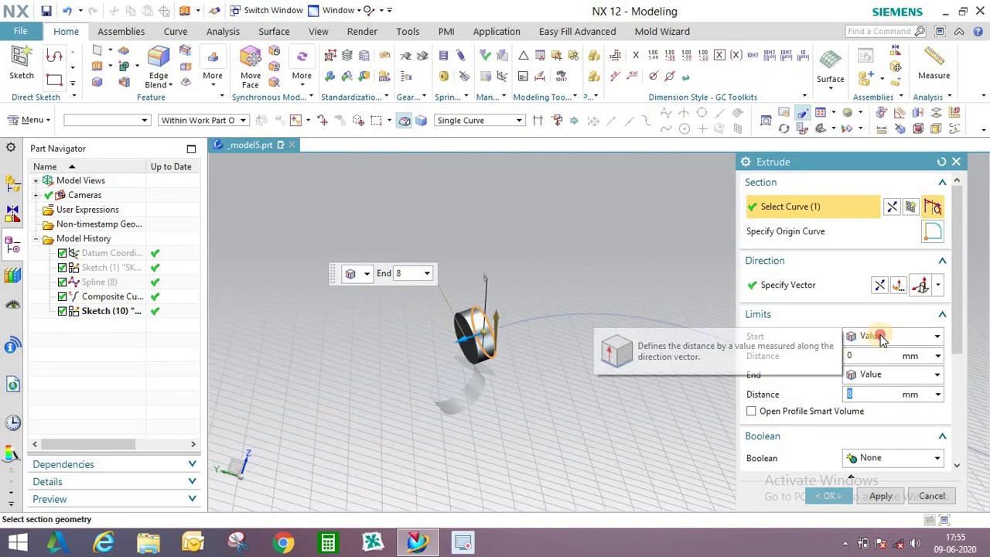
{"action": "left_click", "coordinate": [871, 336]}
{"action": "left_click", "coordinate": [877, 361]}
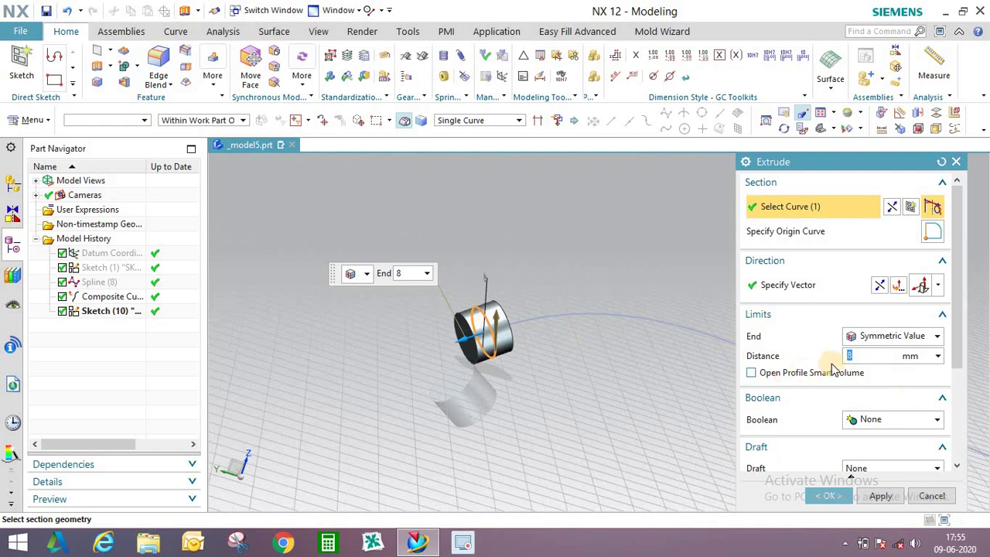
{"action": "scroll", "coordinate": [870, 377], "scroll_direction": "down", "scroll_amount": 2}
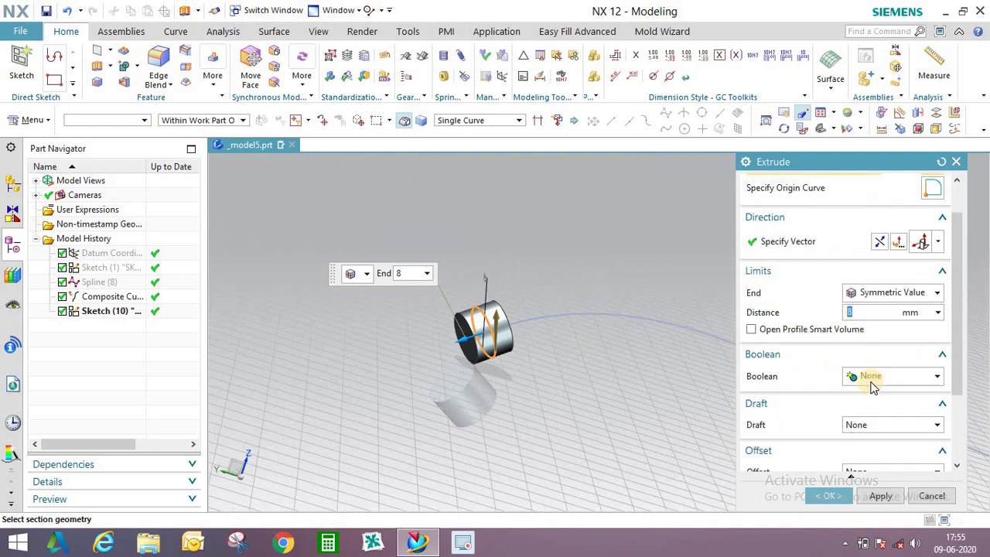
{"action": "left_click", "coordinate": [884, 381]}
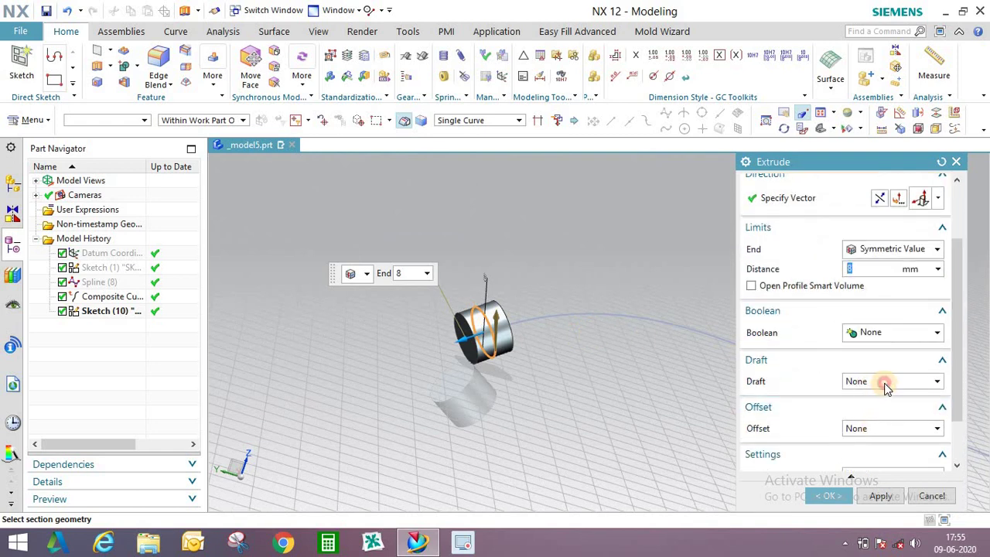
{"action": "left_click", "coordinate": [894, 445]}
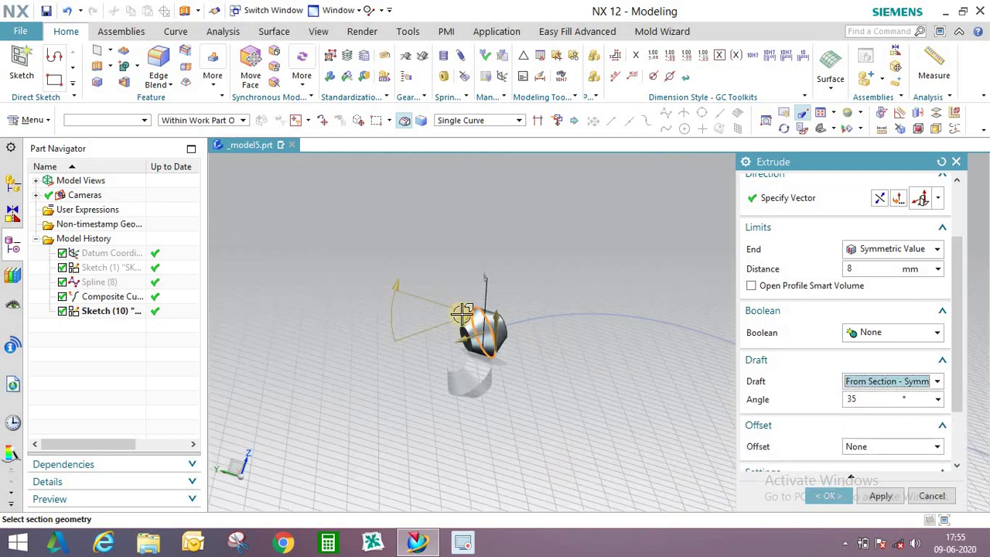
{"action": "middle_click_drag", "start_coordinate": [646, 353], "coordinate": [614, 354]}
{"action": "middle_click", "coordinate": [614, 354]}
Blend all body edges of the double-cone extrusion with a 1 mm circular radius
{"action": "scroll", "coordinate": [564, 330], "scroll_direction": "down", "scroll_amount": 3}
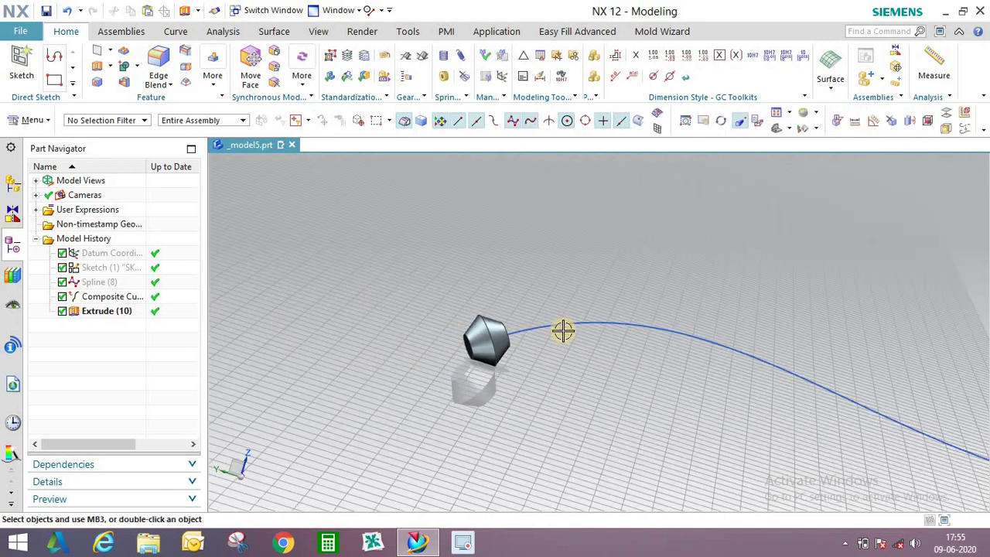
{"action": "middle_click_drag", "start_coordinate": [564, 330], "coordinate": [544, 345]}
{"action": "scroll", "coordinate": [544, 345], "scroll_direction": "up", "scroll_amount": 3}
{"action": "middle_click_drag", "start_coordinate": [563, 312], "coordinate": [456, 267]}
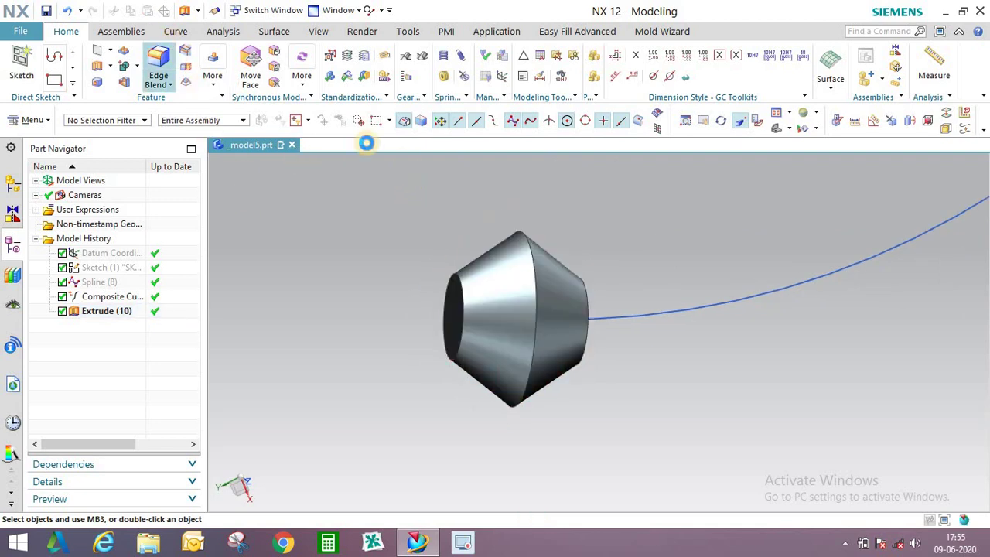
{"action": "left_click", "coordinate": [475, 122]}
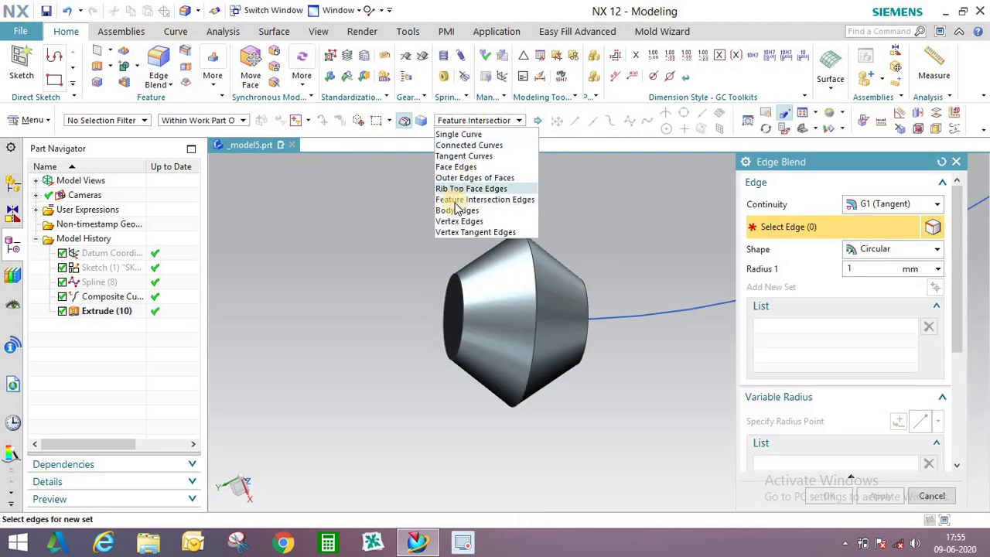
{"action": "left_click", "coordinate": [459, 211]}
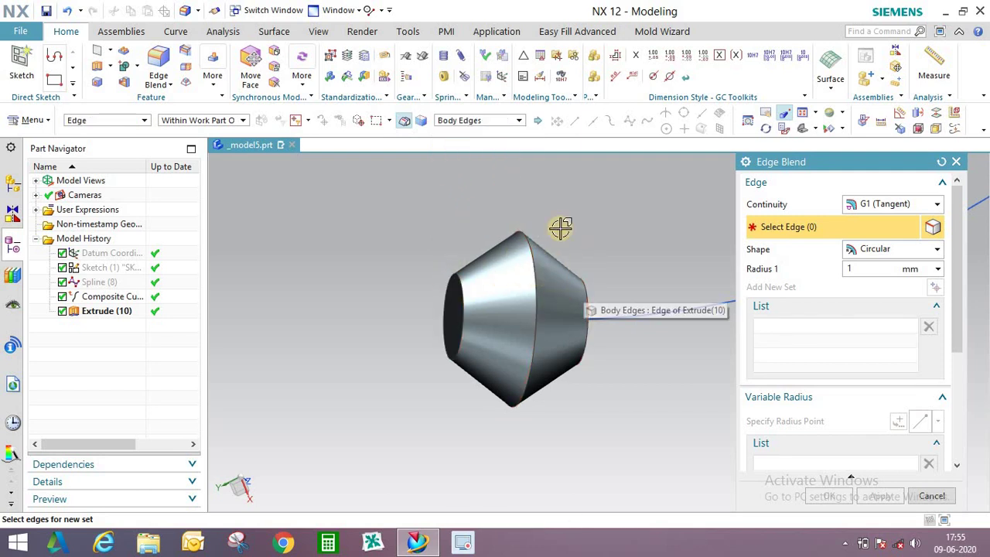
{"action": "left_click", "coordinate": [585, 282]}
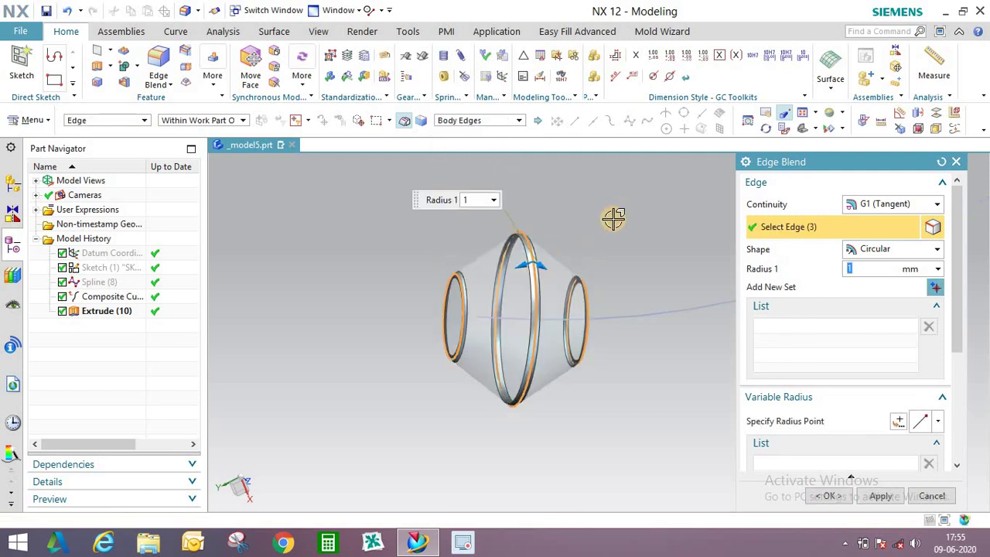
{"action": "left_click", "coordinate": [827, 496]}
Start a geometry pattern of the blended double-cone body with an Along layout and use the composite curve as its path
{"action": "middle_click_drag", "start_coordinate": [548, 261], "coordinate": [502, 245]}
{"action": "scroll", "coordinate": [395, 336], "scroll_direction": "up", "scroll_amount": 2}
{"action": "scroll", "coordinate": [417, 293], "scroll_direction": "down", "scroll_amount": 3}
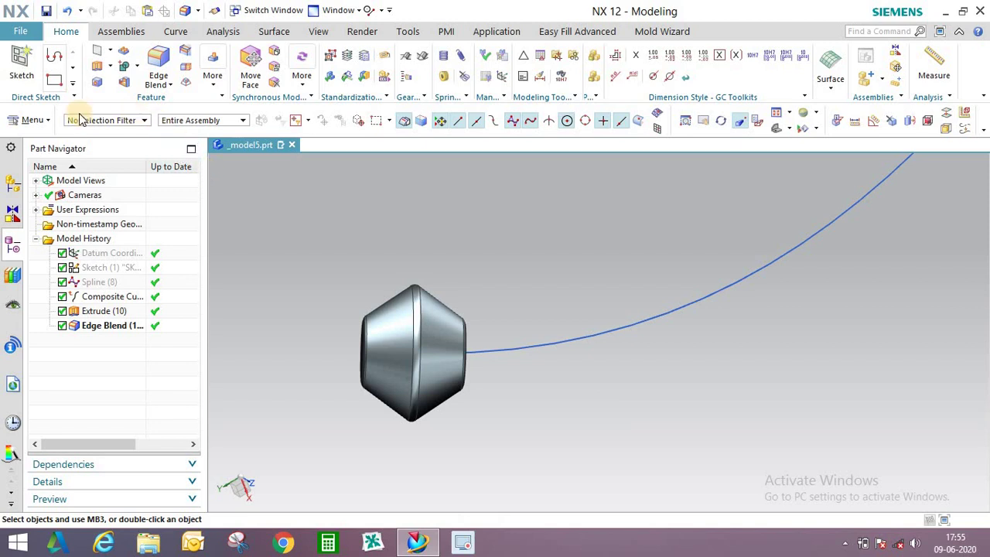
{"action": "left_click", "coordinate": [31, 120]}
{"action": "mouse_move", "coordinate": [38, 194]}
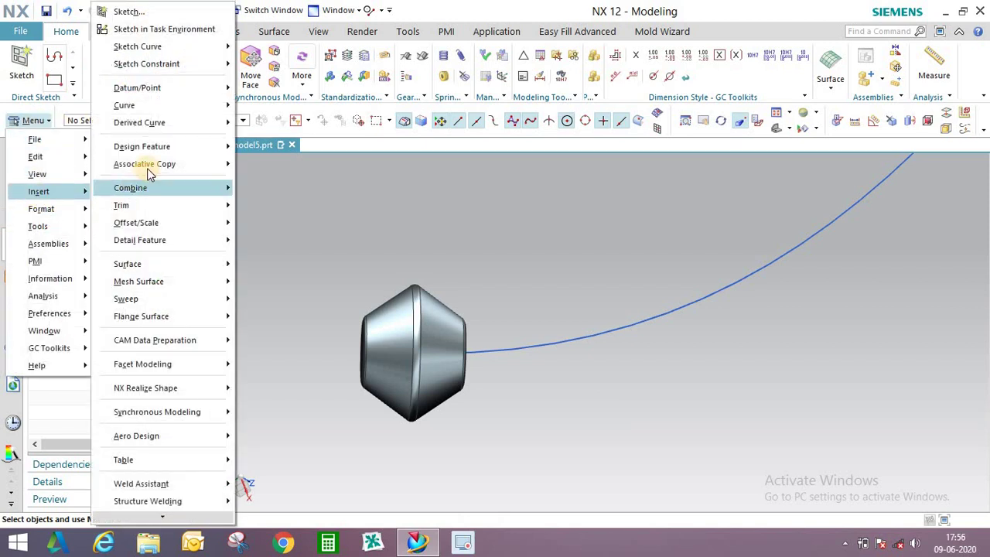
{"action": "mouse_move", "coordinate": [147, 164]}
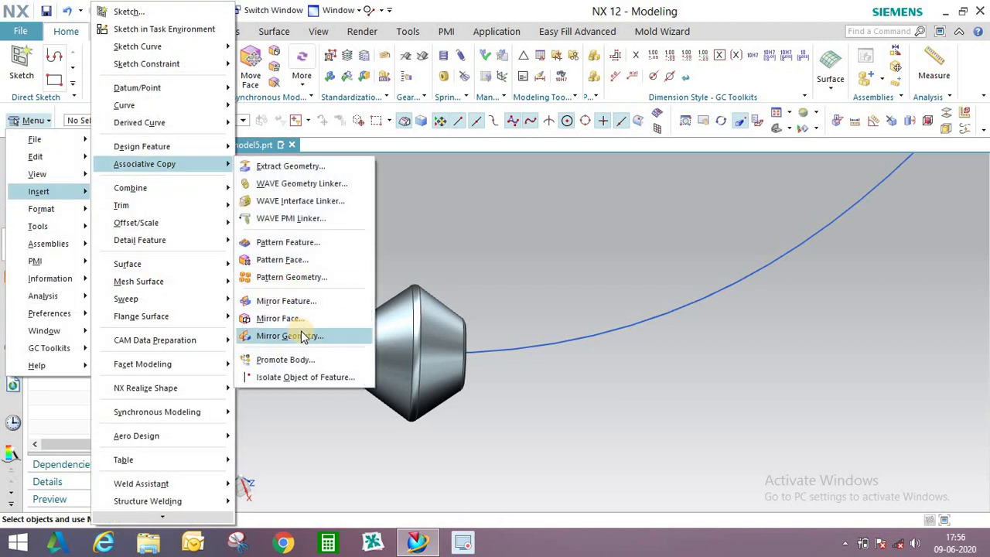
{"action": "left_click", "coordinate": [294, 276]}
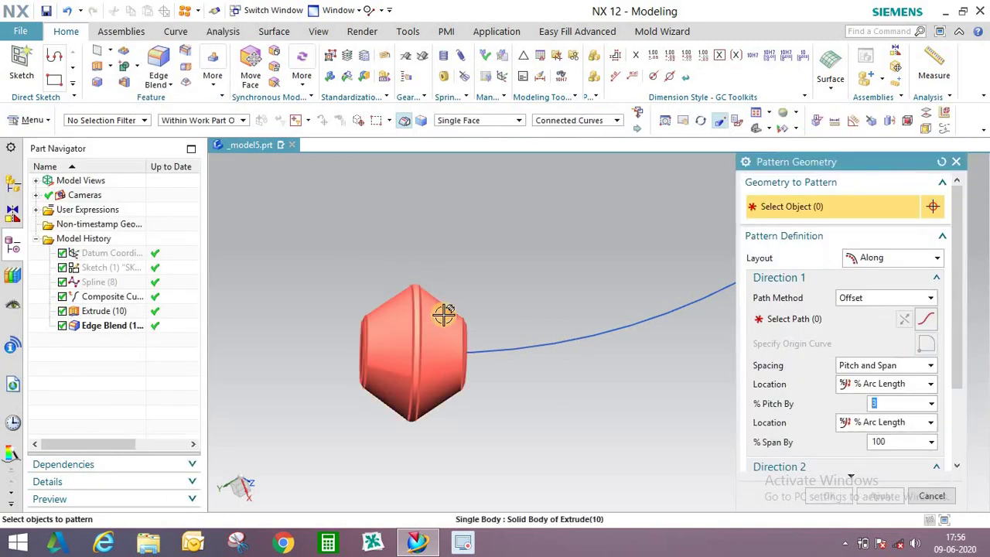
{"action": "left_click", "coordinate": [441, 311]}
{"action": "left_click", "coordinate": [880, 259]}
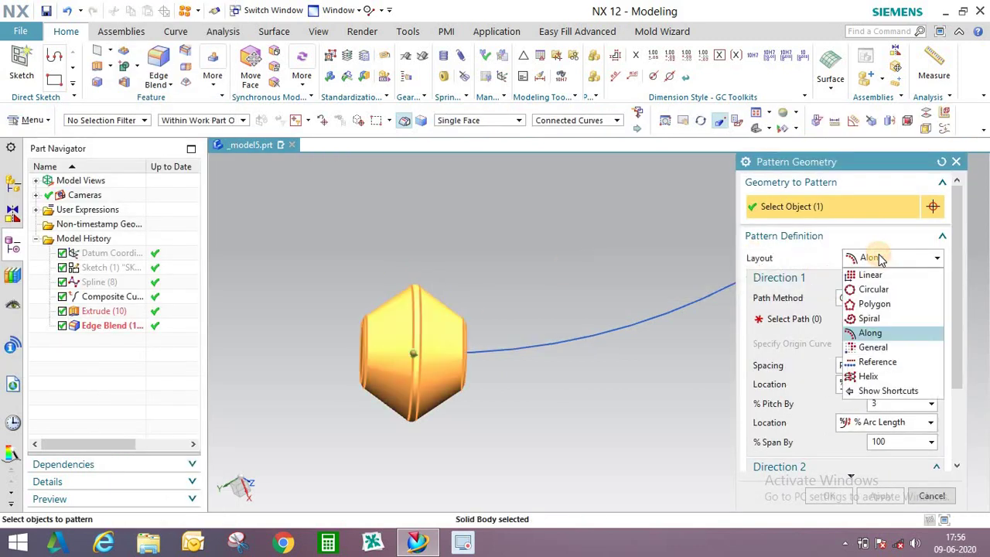
{"action": "left_click", "coordinate": [870, 334]}
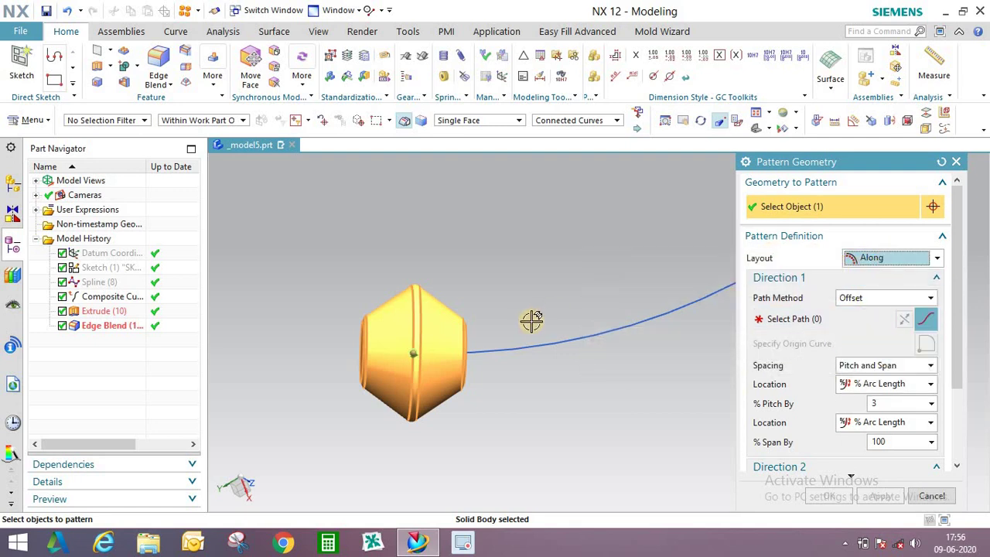
{"action": "left_click", "coordinate": [793, 321]}
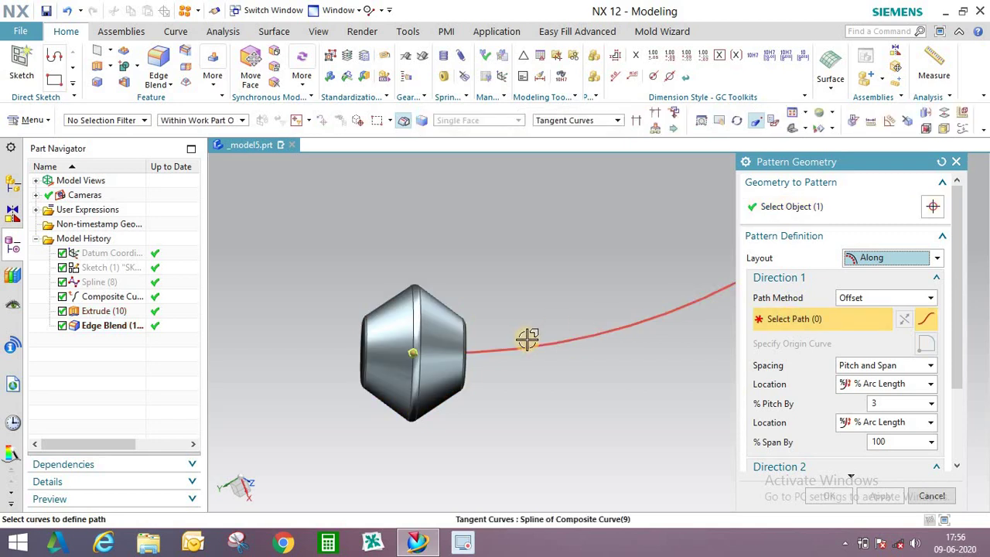
Try Count and Pitch spacing for the body pattern and check the previewed copies along the whole curve
{"action": "left_click", "coordinate": [896, 367]}
{"action": "left_click", "coordinate": [854, 380]}
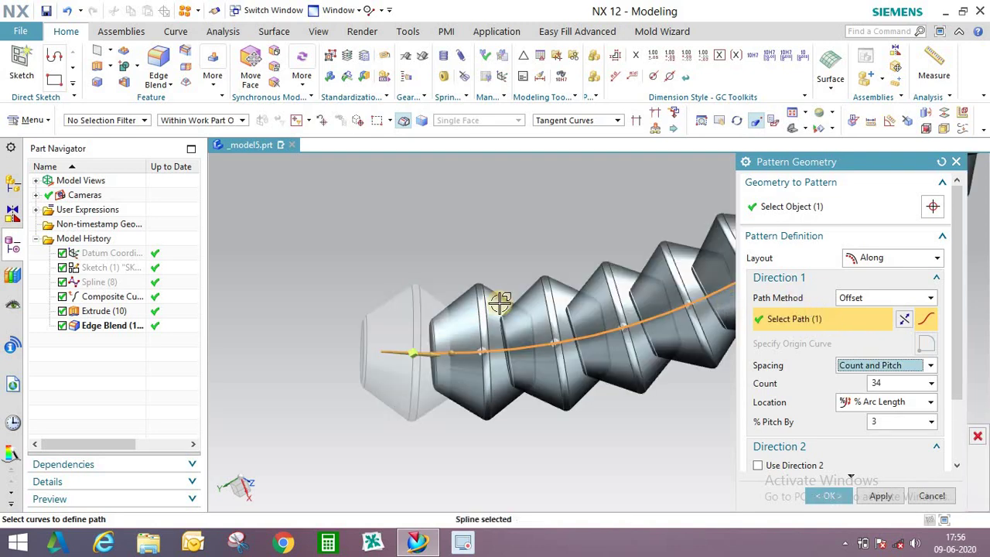
{"action": "scroll", "coordinate": [572, 321], "scroll_direction": "down", "scroll_amount": 5}
{"action": "scroll", "coordinate": [642, 190], "scroll_direction": "up", "scroll_amount": 3}
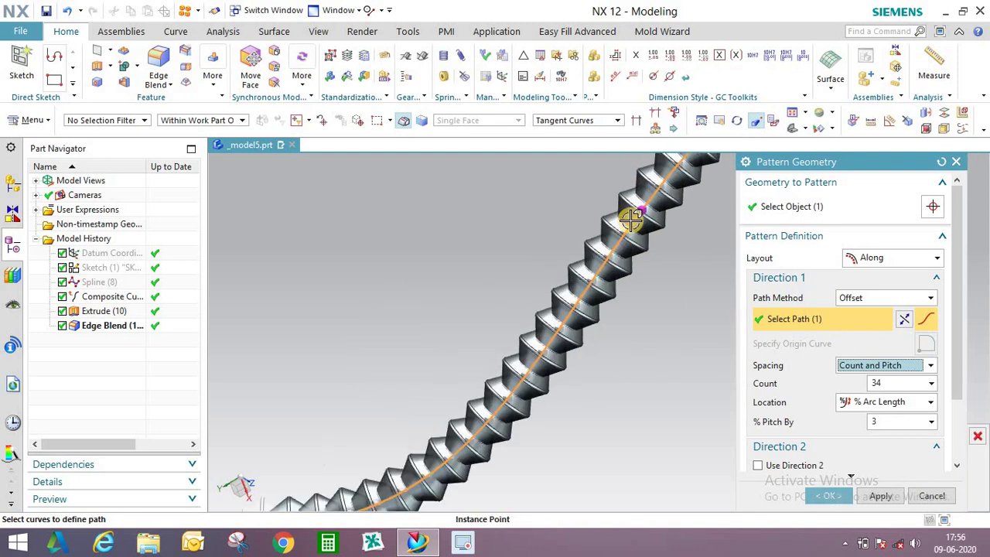
{"action": "scroll", "coordinate": [652, 281], "scroll_direction": "down", "scroll_amount": 4}
{"action": "scroll", "coordinate": [479, 418], "scroll_direction": "up", "scroll_amount": 6}
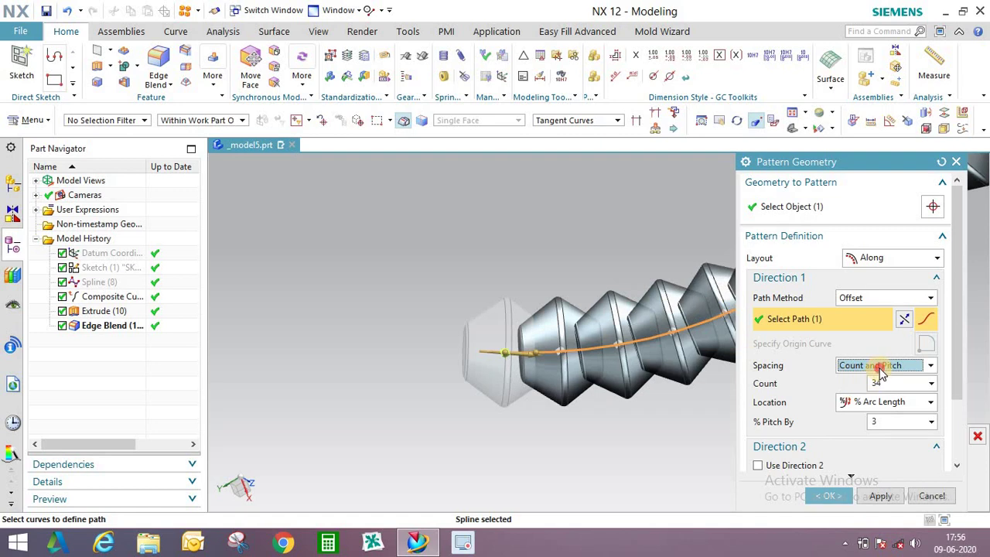
Set the pattern spacing to Pitch and Span with a 3% arc length pitch and 100% span, and accept the pattern
{"action": "left_click", "coordinate": [881, 368]}
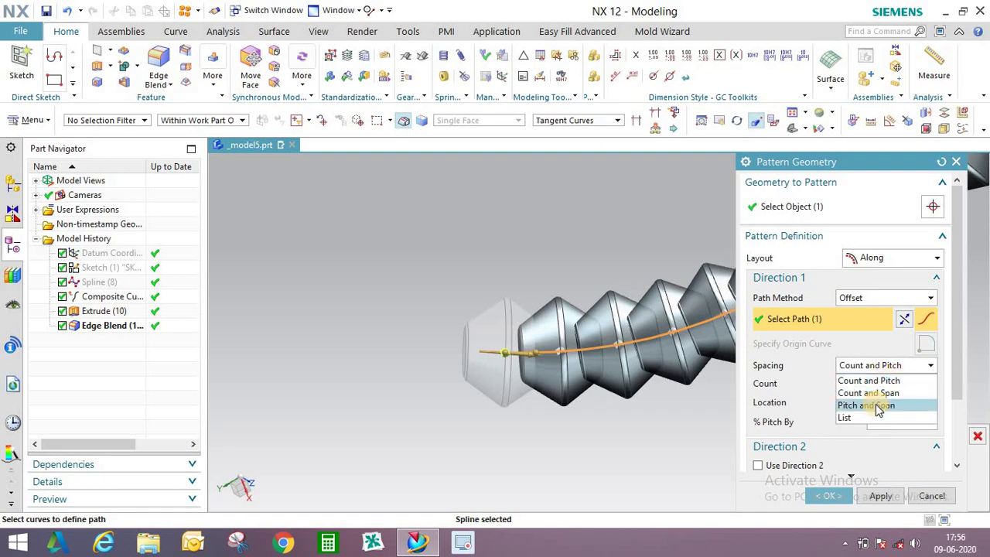
{"action": "left_click", "coordinate": [878, 407]}
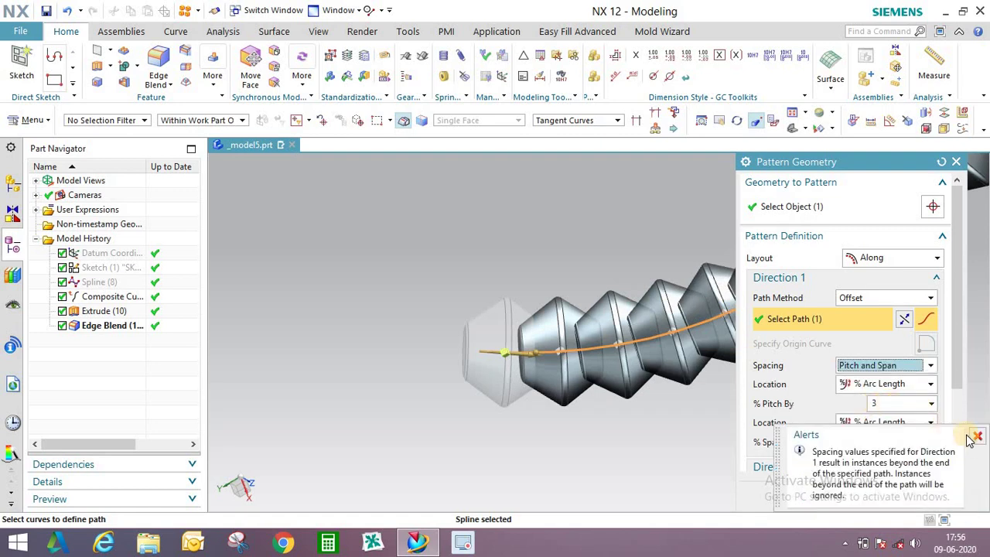
{"action": "left_click", "coordinate": [959, 433]}
{"action": "scroll", "coordinate": [545, 362], "scroll_direction": "up", "scroll_amount": 3}
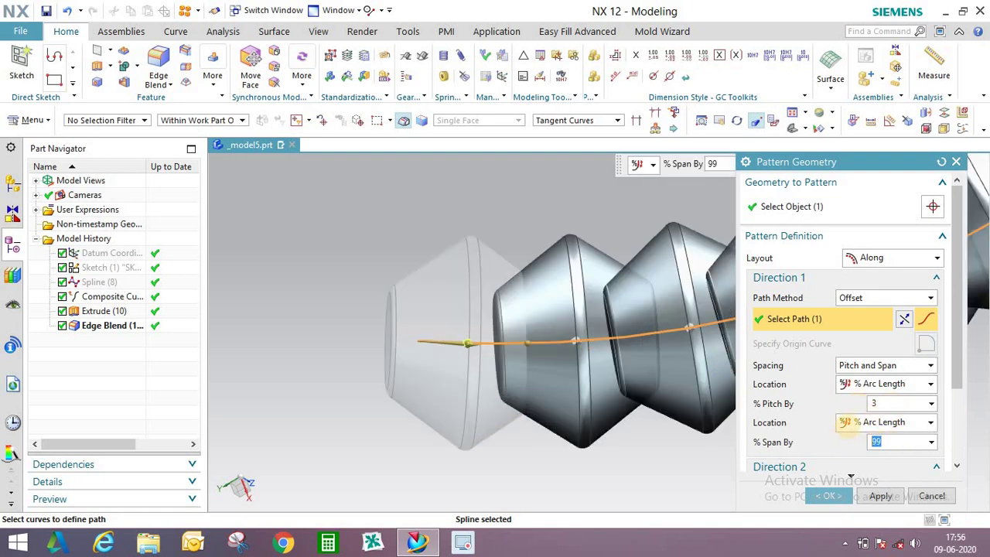
{"action": "type", "text": "100"}
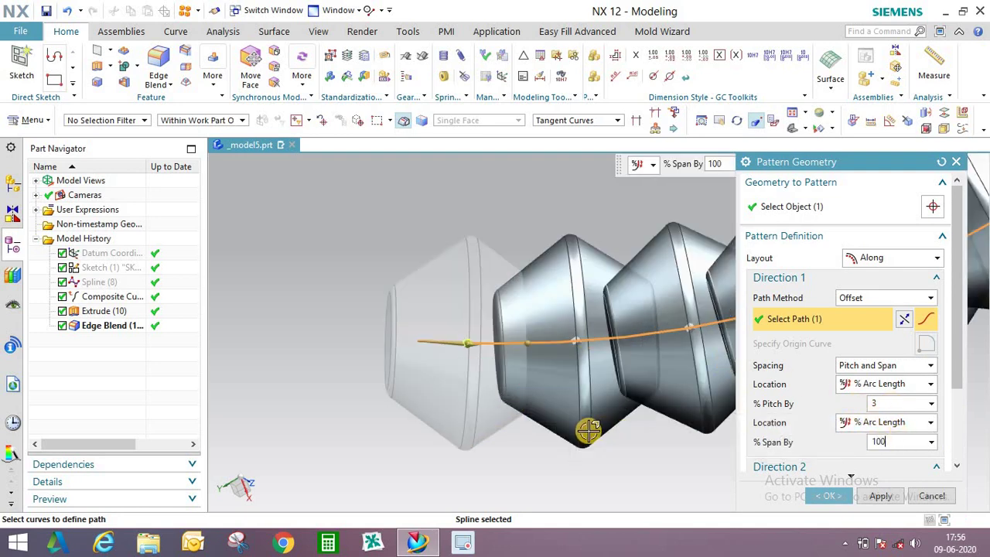
{"action": "middle_click_drag", "start_coordinate": [625, 361], "coordinate": [544, 366]}
{"action": "scroll", "coordinate": [605, 377], "scroll_direction": "down", "scroll_amount": 5}
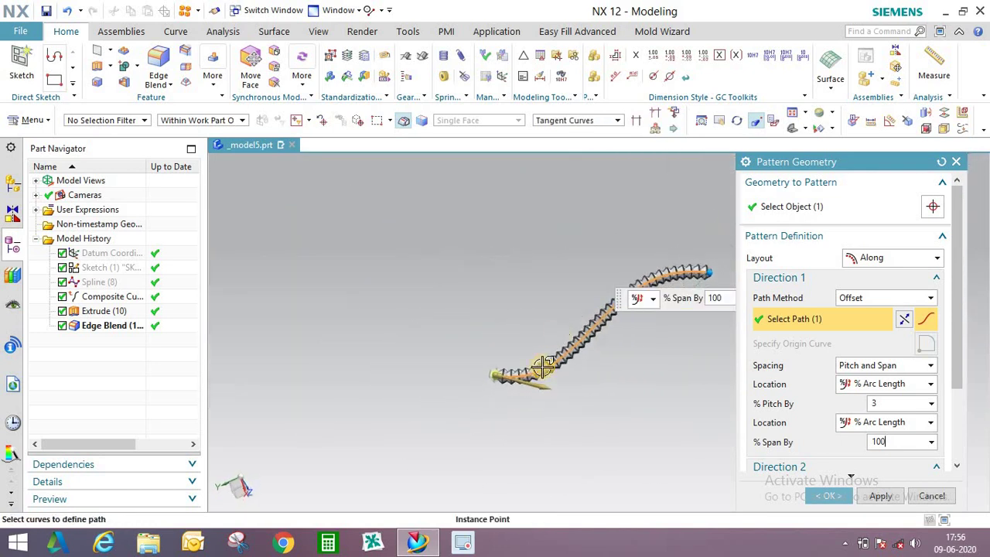
{"action": "scroll", "coordinate": [544, 366], "scroll_direction": "up", "scroll_amount": 8}
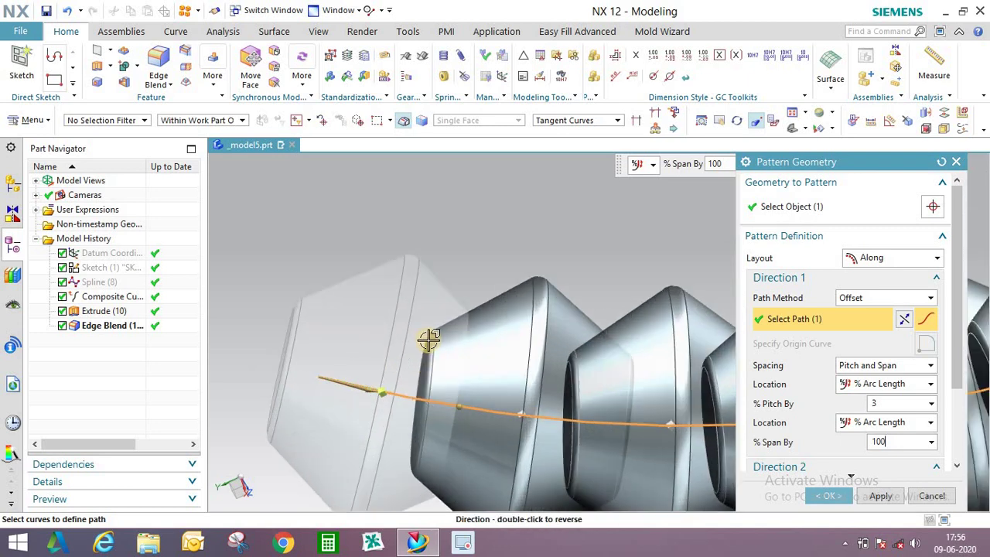
{"action": "middle_click_drag", "start_coordinate": [431, 346], "coordinate": [418, 357]}
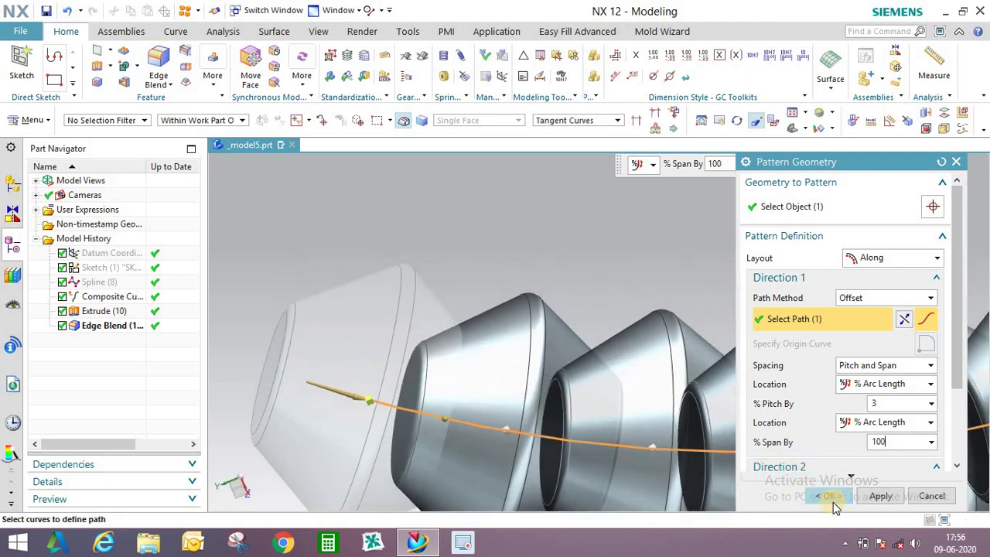
{"action": "middle_click", "coordinate": [464, 336]}
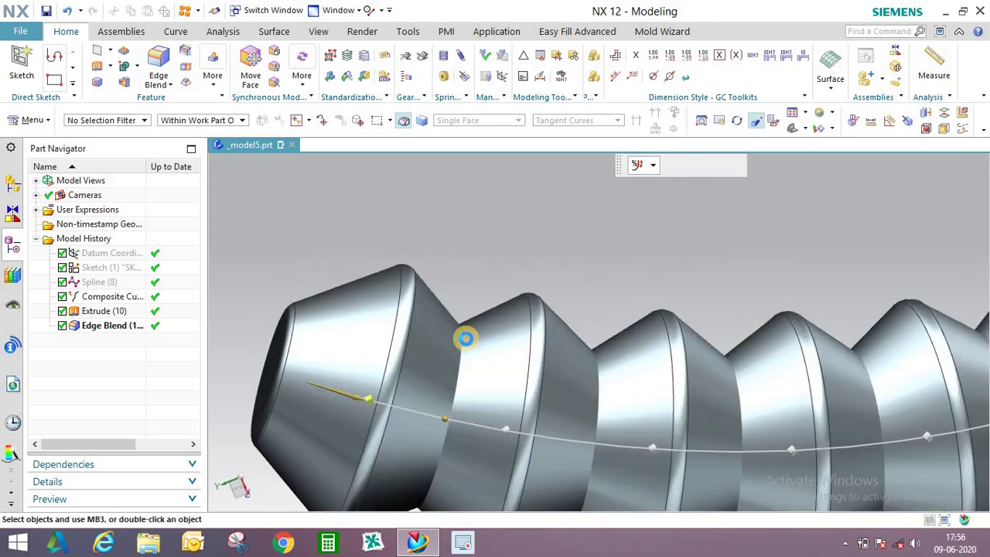
Unite all the patterned bodies with the first segment at the end of the hose into one solid
{"action": "middle_click_drag", "start_coordinate": [465, 336], "coordinate": [489, 359]}
{"action": "scroll", "coordinate": [472, 347], "scroll_direction": "down", "scroll_amount": 3}
{"action": "scroll", "coordinate": [538, 408], "scroll_direction": "down", "scroll_amount": 3}
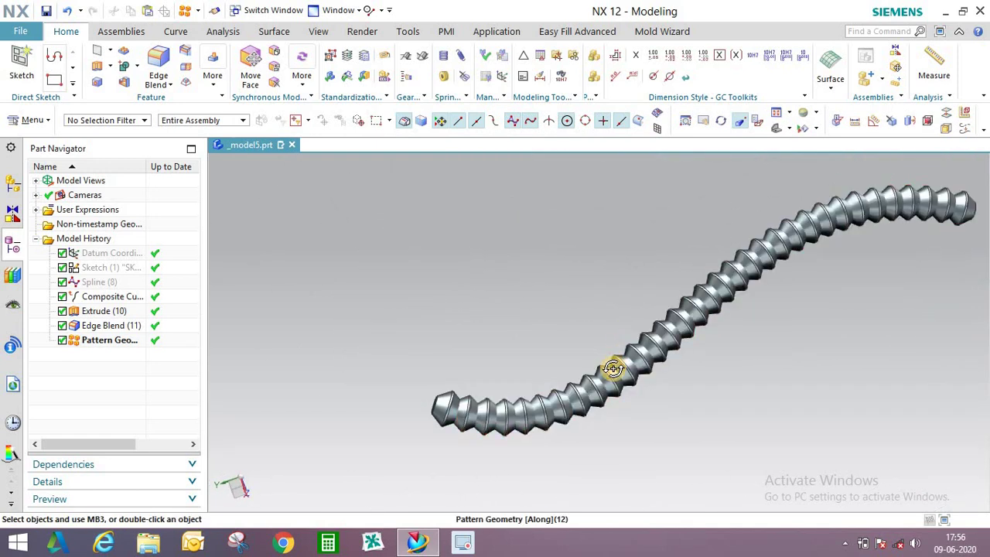
{"action": "middle_click_drag", "start_coordinate": [608, 364], "coordinate": [606, 317]}
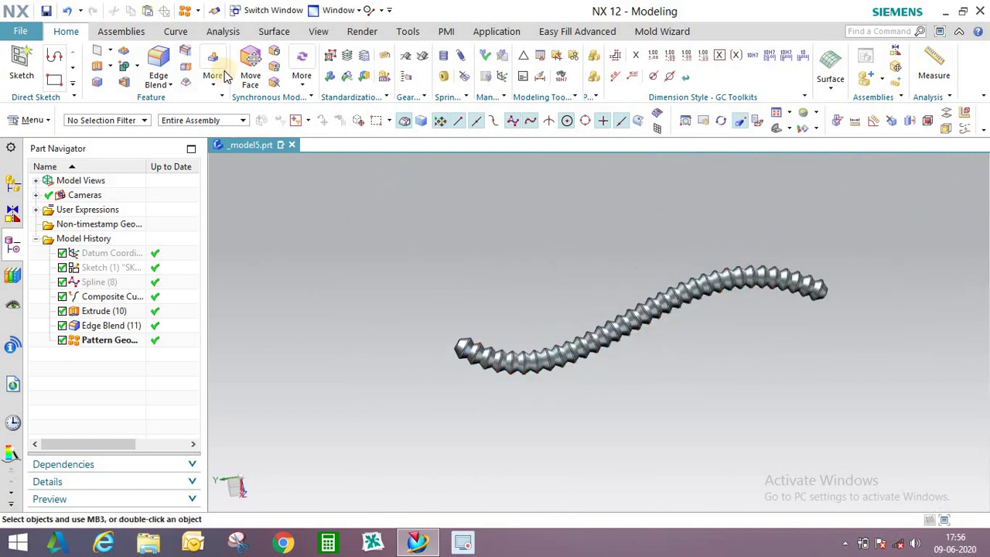
{"action": "left_click", "coordinate": [127, 69]}
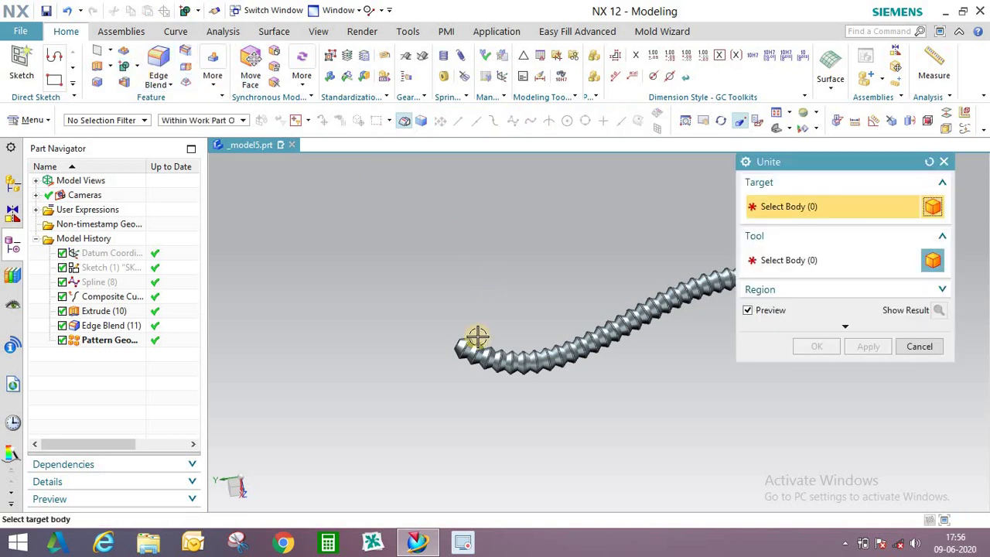
{"action": "scroll", "coordinate": [495, 340], "scroll_direction": "up", "scroll_amount": 3}
{"action": "left_click", "coordinate": [422, 334]}
{"action": "scroll", "coordinate": [382, 356], "scroll_direction": "down", "scroll_amount": 4}
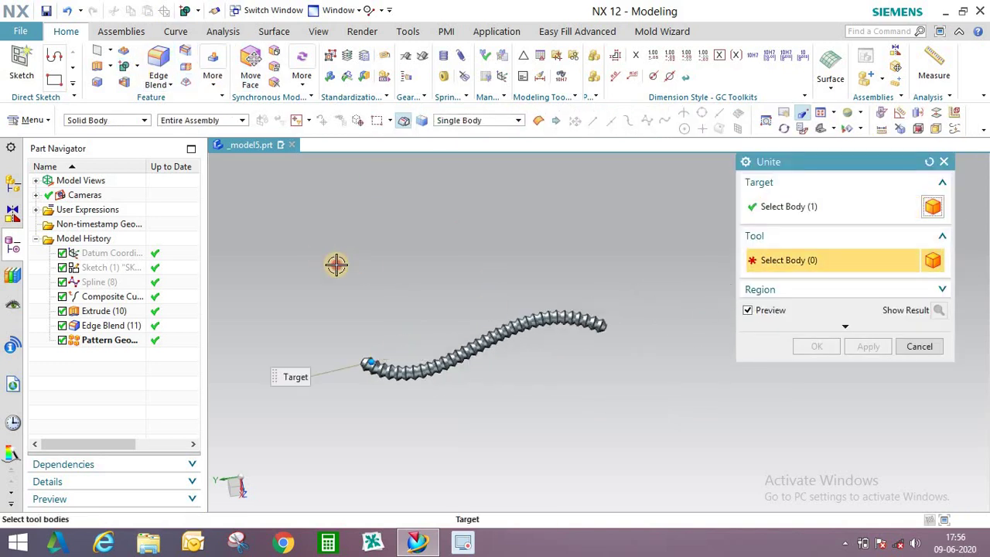
{"action": "left_click", "coordinate": [817, 347]}
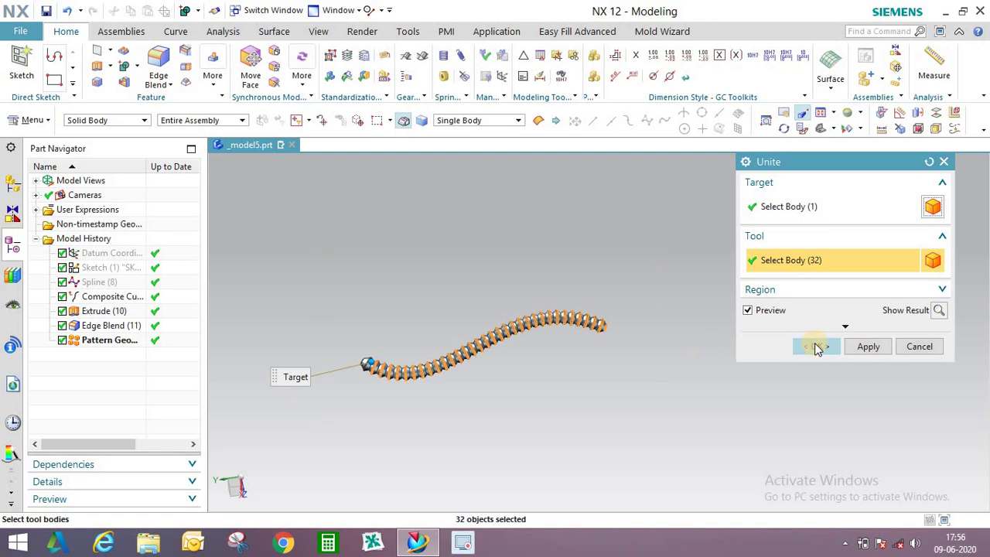
Examine the united hose, checking the end segment and the joints between neighbouring segments
{"action": "scroll", "coordinate": [417, 365], "scroll_direction": "up", "scroll_amount": 6}
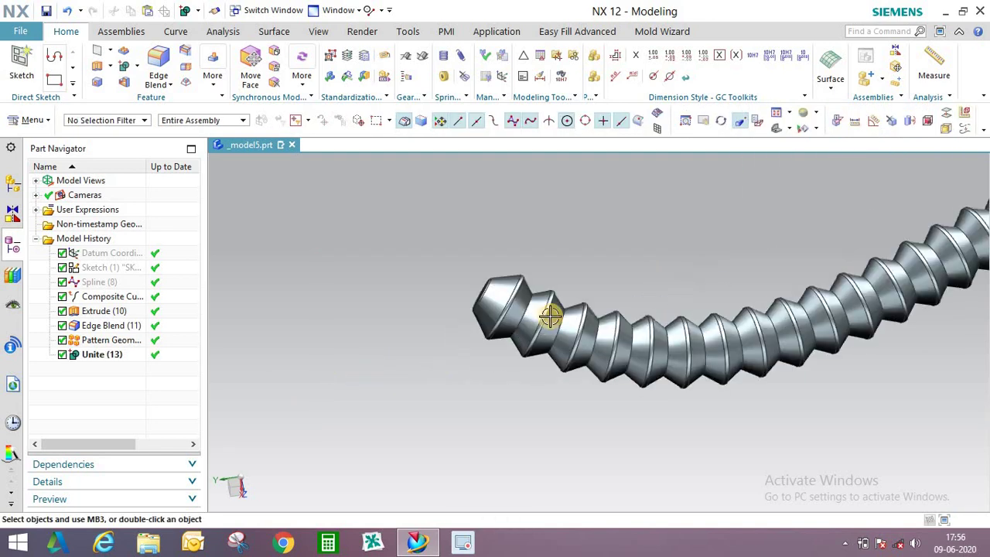
{"action": "scroll", "coordinate": [433, 356], "scroll_direction": "down", "scroll_amount": 3}
{"action": "scroll", "coordinate": [441, 309], "scroll_direction": "up", "scroll_amount": 2}
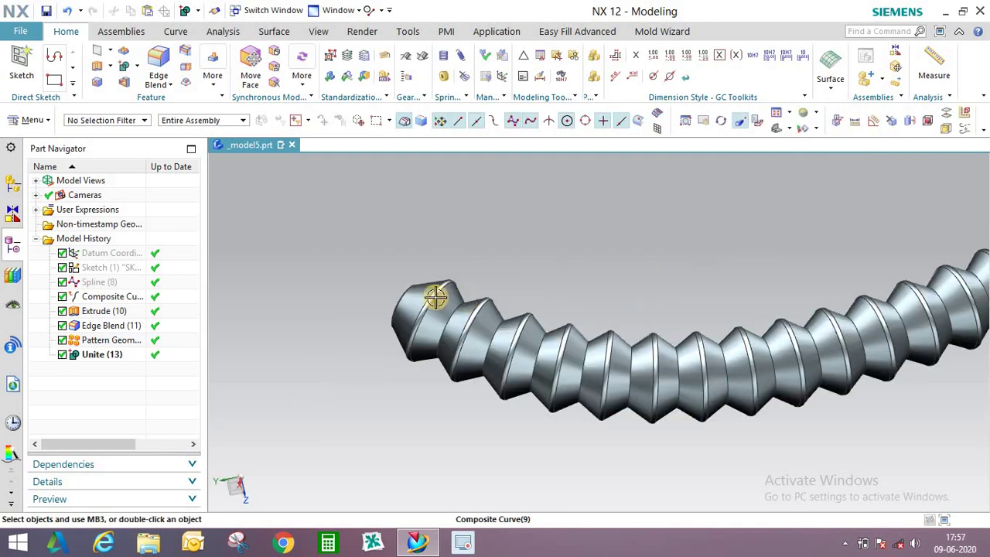
{"action": "scroll", "coordinate": [387, 317], "scroll_direction": "down", "scroll_amount": 3}
{"action": "scroll", "coordinate": [356, 348], "scroll_direction": "up", "scroll_amount": 3}
{"action": "scroll", "coordinate": [333, 333], "scroll_direction": "up", "scroll_amount": 2}
{"action": "scroll", "coordinate": [426, 314], "scroll_direction": "down", "scroll_amount": 2}
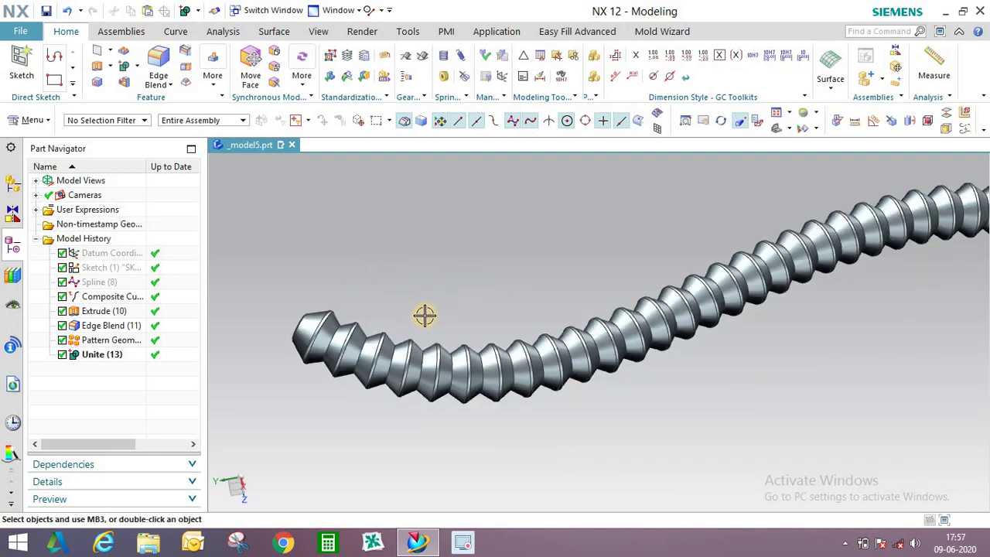
{"action": "middle_click_drag", "start_coordinate": [427, 314], "coordinate": [406, 282]}
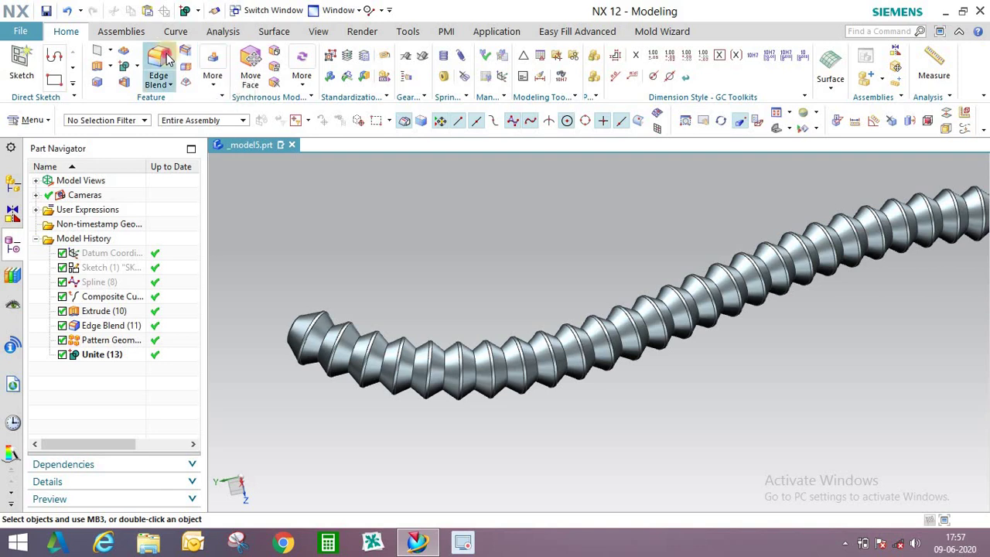
Blend the feature intersection edges between the hose segments with a 1 mm circular radius
{"action": "left_click", "coordinate": [480, 121]}
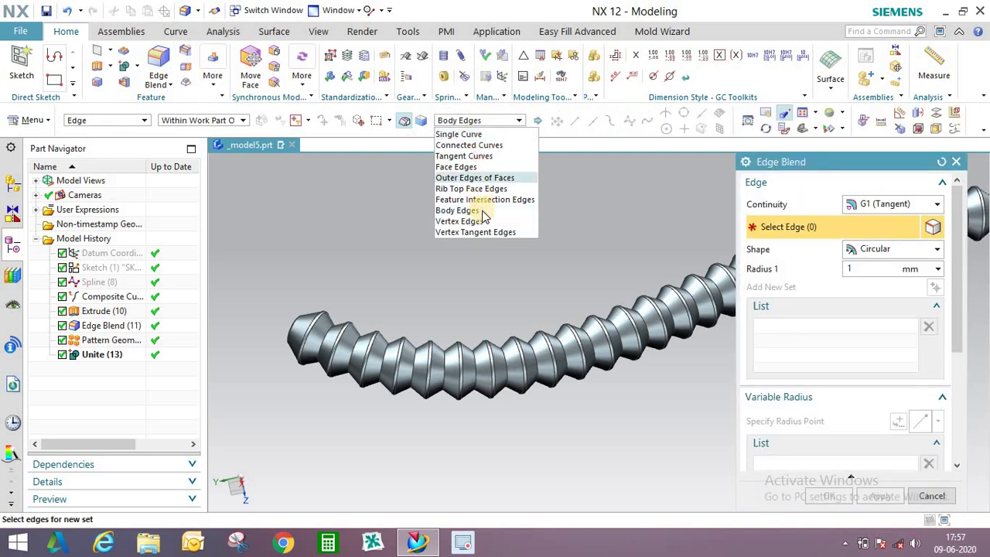
{"action": "left_click", "coordinate": [480, 200]}
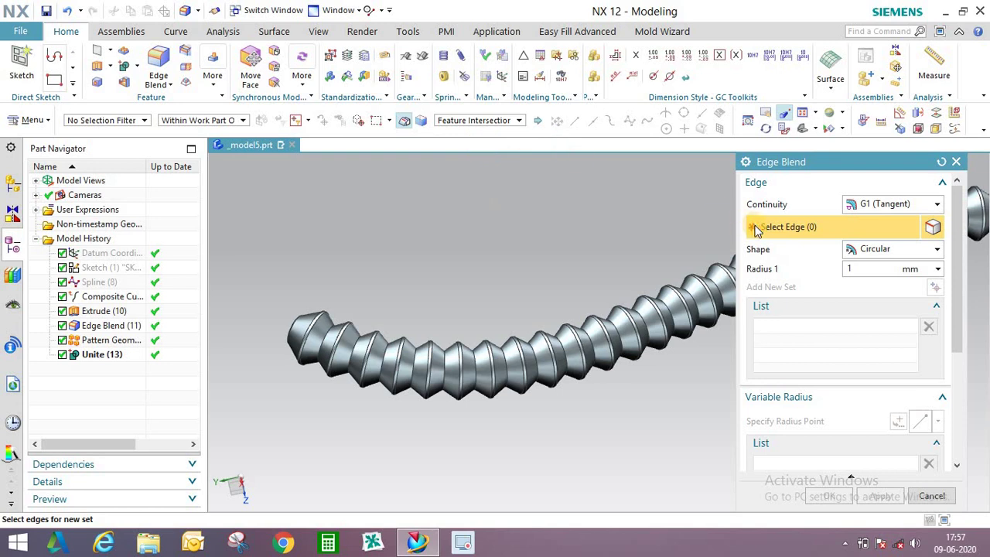
{"action": "scroll", "coordinate": [325, 332], "scroll_direction": "up", "scroll_amount": 3}
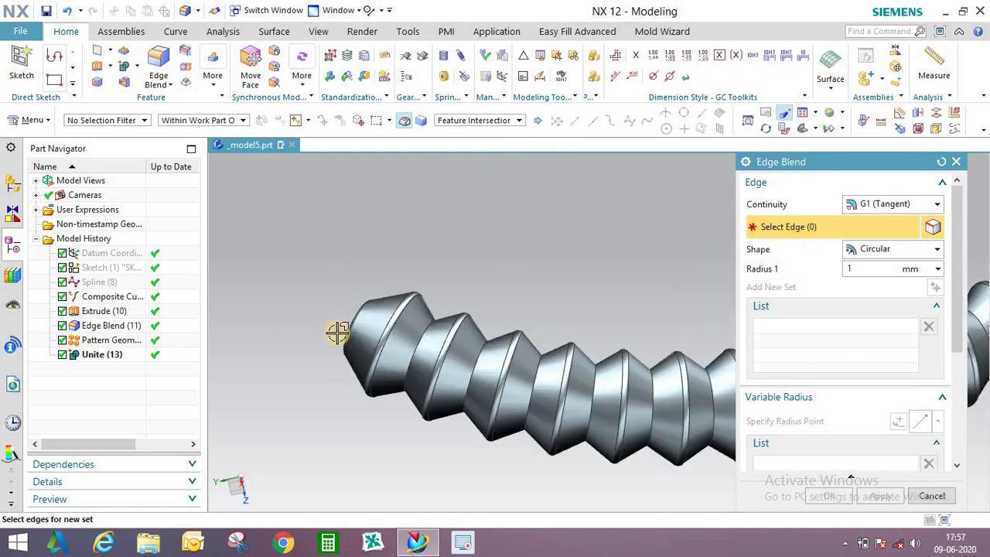
{"action": "left_click", "coordinate": [422, 338]}
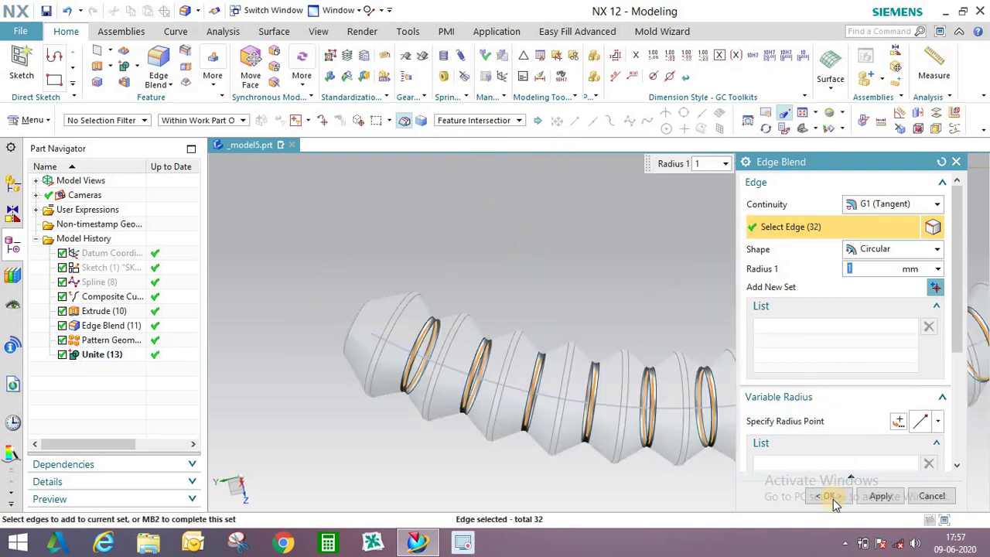
{"action": "left_click", "coordinate": [832, 499]}
{"action": "scroll", "coordinate": [514, 328], "scroll_direction": "down", "scroll_amount": 4}
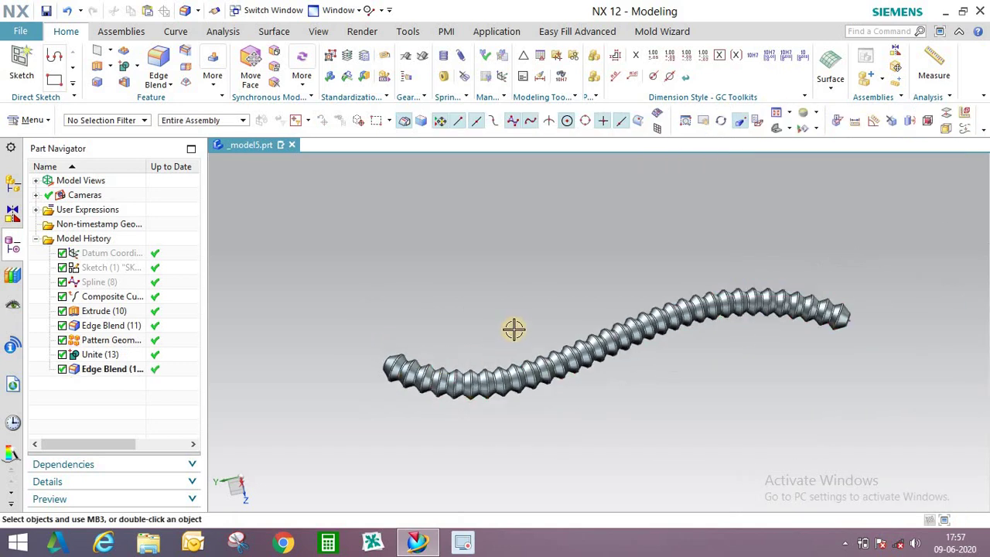
Trim one end of the hose body with a new plane at a distance of -3 mm from its end face
{"action": "middle_click_drag", "start_coordinate": [502, 329], "coordinate": [462, 312]}
{"action": "scroll", "coordinate": [413, 345], "scroll_direction": "up", "scroll_amount": 4}
{"action": "scroll", "coordinate": [413, 345], "scroll_direction": "down", "scroll_amount": 4}
{"action": "scroll", "coordinate": [462, 311], "scroll_direction": "up", "scroll_amount": 5}
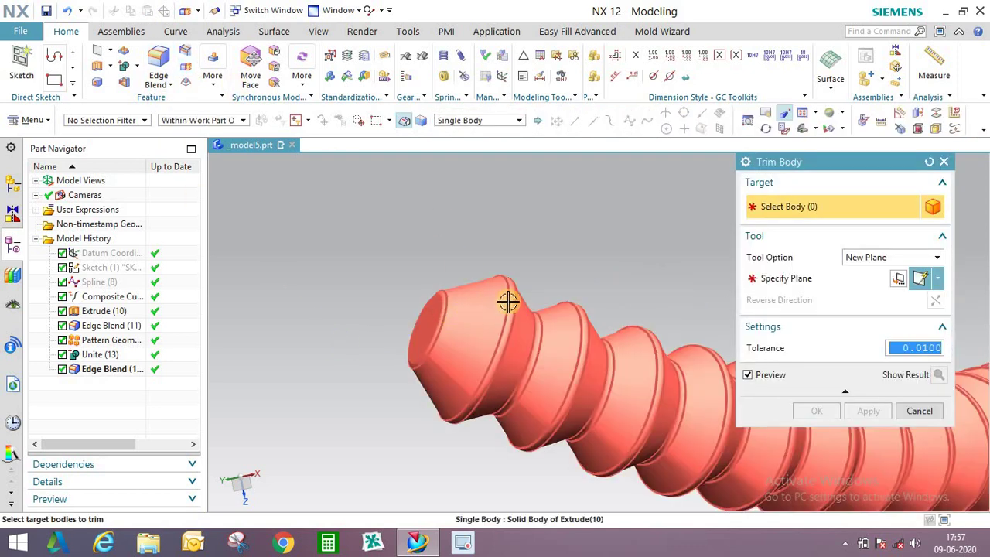
{"action": "middle_click_drag", "start_coordinate": [540, 291], "coordinate": [490, 327]}
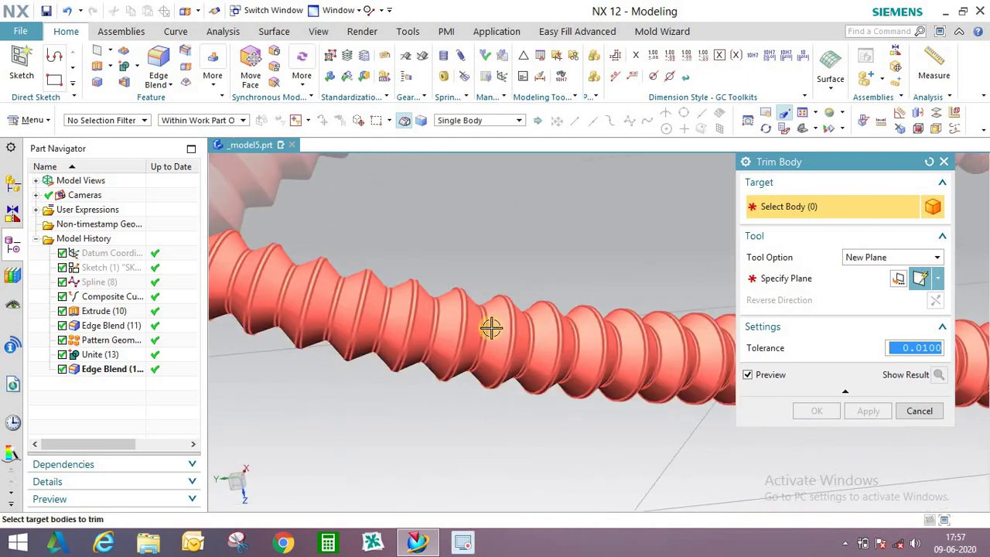
{"action": "scroll", "coordinate": [499, 336], "scroll_direction": "down", "scroll_amount": 3}
{"action": "scroll", "coordinate": [406, 308], "scroll_direction": "up", "scroll_amount": 3}
{"action": "scroll", "coordinate": [406, 308], "scroll_direction": "up", "scroll_amount": 3}
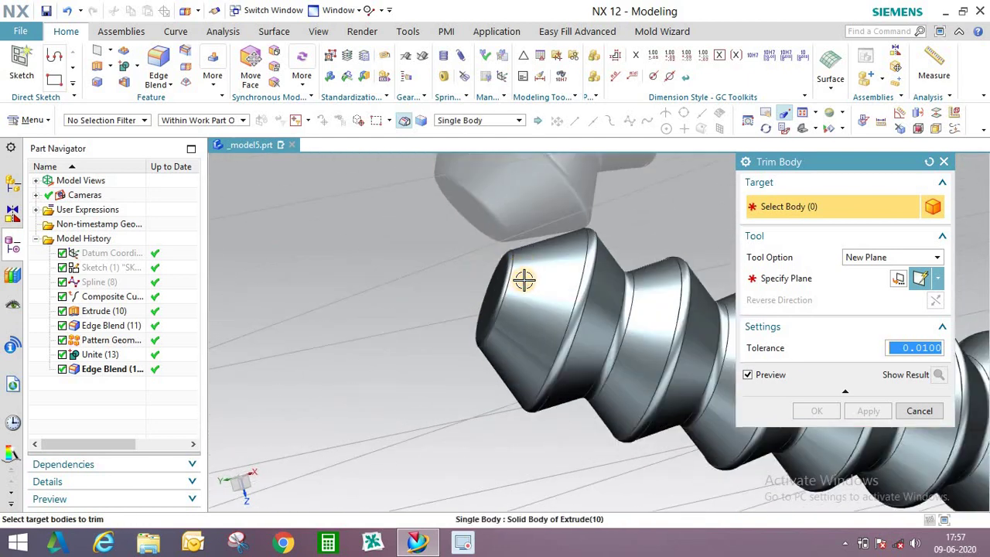
{"action": "middle_click_drag", "start_coordinate": [508, 261], "coordinate": [567, 224]}
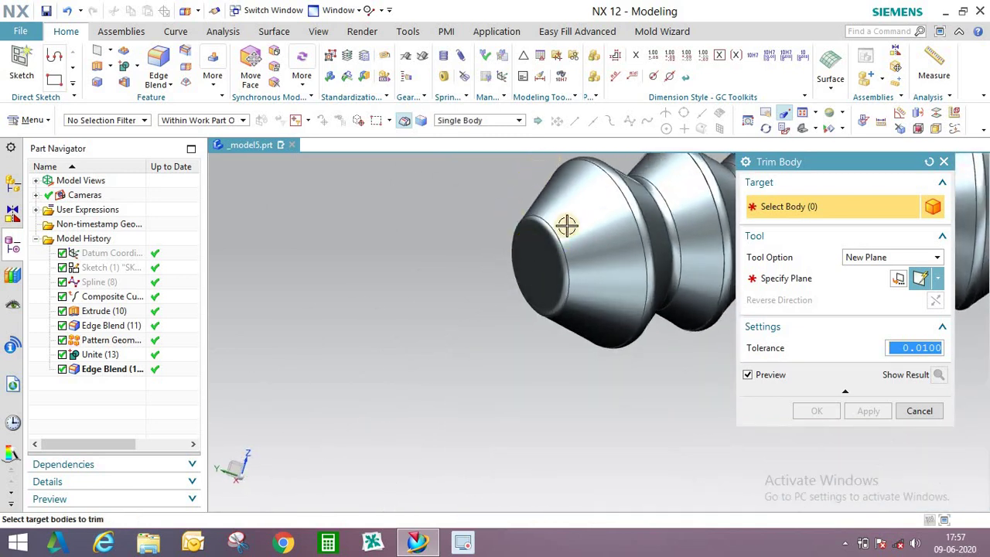
{"action": "left_click", "coordinate": [741, 210]}
{"action": "left_click", "coordinate": [804, 280]}
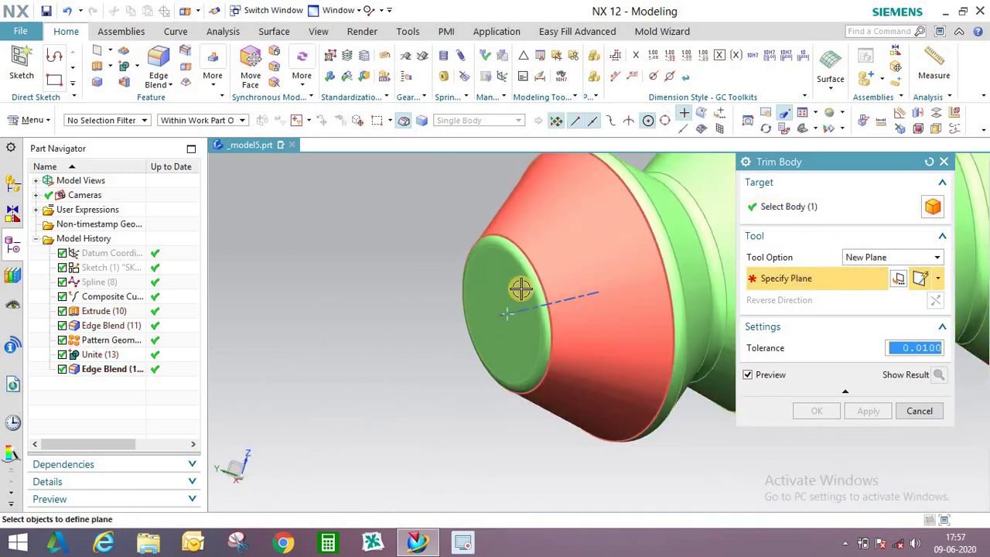
{"action": "left_click", "coordinate": [675, 247]}
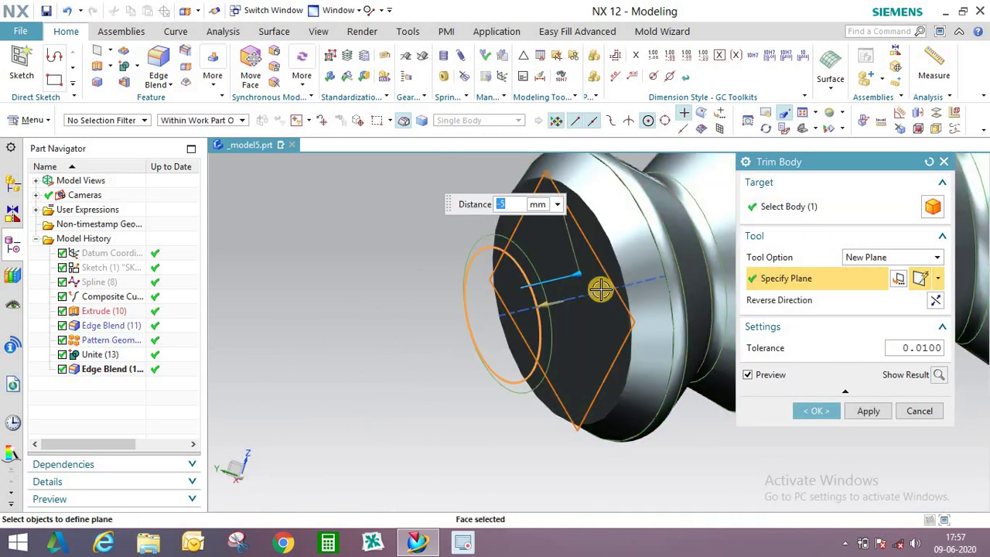
{"action": "key", "text": "Return"}
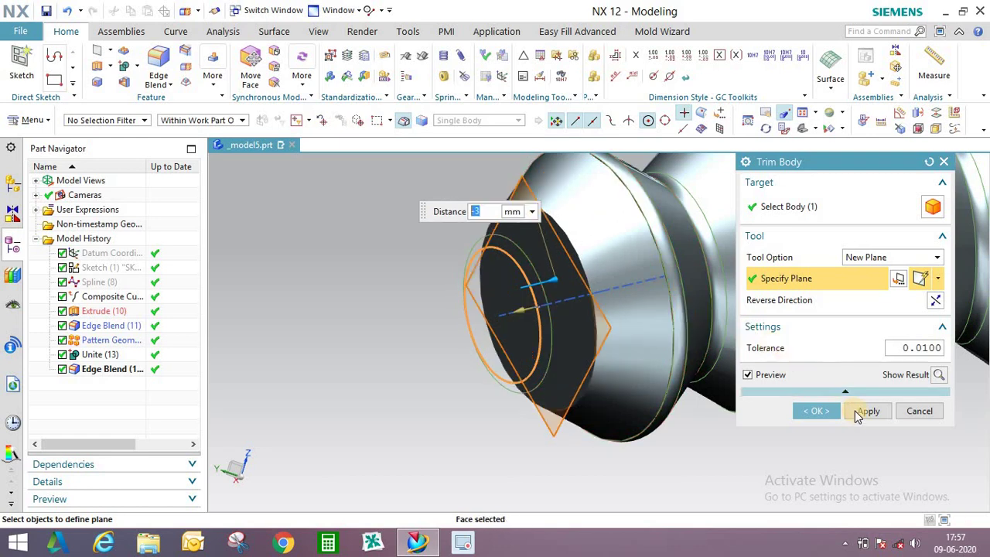
Trim the opposite end of the hose with a new plane offset inward from that end face
{"action": "scroll", "coordinate": [382, 343], "scroll_direction": "down", "scroll_amount": 8}
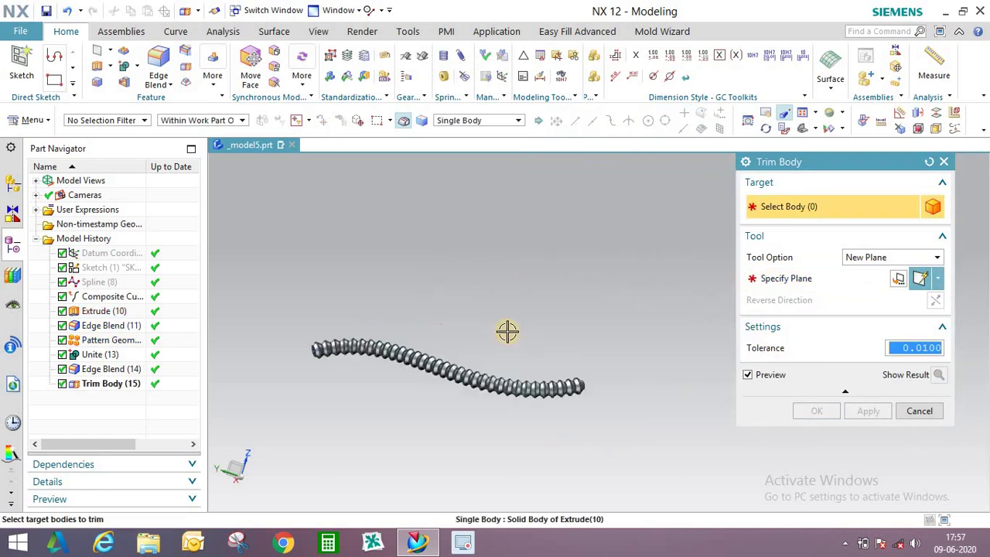
{"action": "middle_click_drag", "start_coordinate": [506, 329], "coordinate": [533, 380]}
{"action": "scroll", "coordinate": [484, 361], "scroll_direction": "up", "scroll_amount": 5}
{"action": "scroll", "coordinate": [495, 317], "scroll_direction": "down", "scroll_amount": 3}
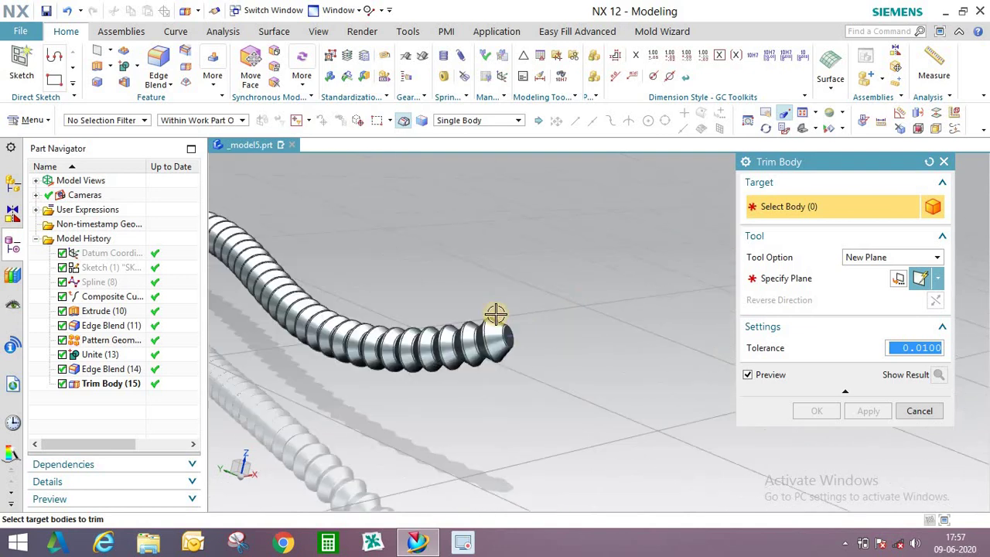
{"action": "scroll", "coordinate": [632, 338], "scroll_direction": "up", "scroll_amount": 5}
{"action": "scroll", "coordinate": [632, 338], "scroll_direction": "up", "scroll_amount": 2}
{"action": "left_click", "coordinate": [700, 306]}
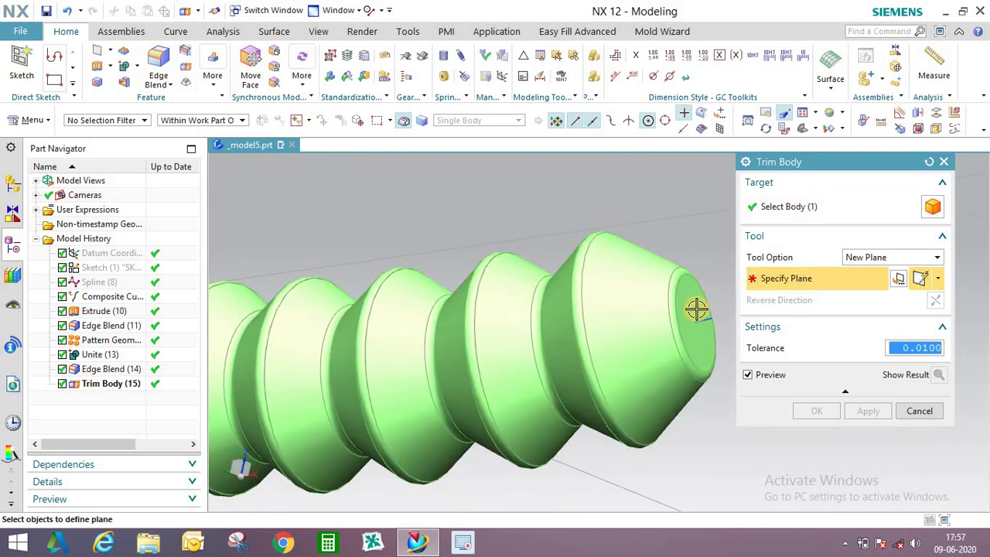
{"action": "left_click", "coordinate": [696, 321]}
{"action": "left_click", "coordinate": [817, 410]}
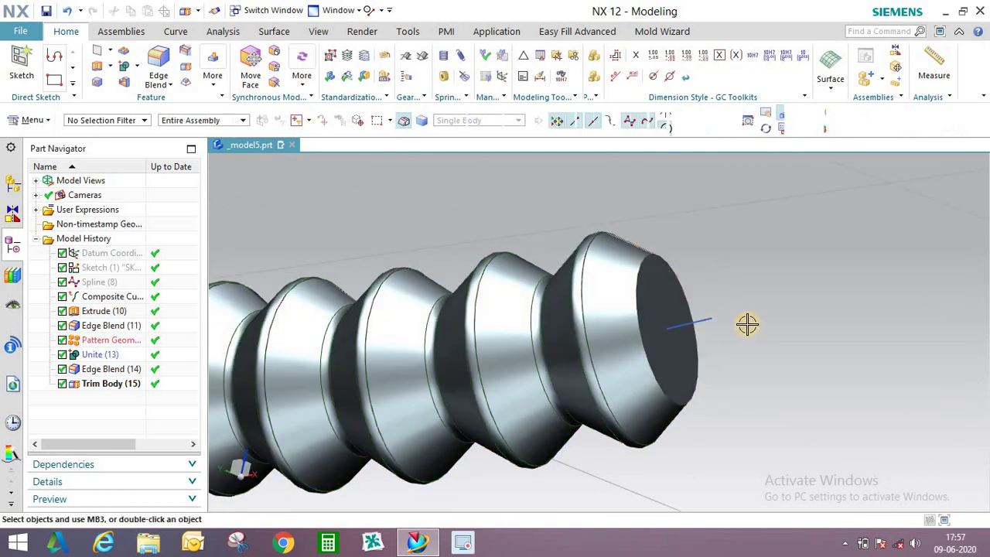
Shell the hose with a 0.5 mm thickness, removing the flat faces at both ends
{"action": "scroll", "coordinate": [727, 330], "scroll_direction": "down", "scroll_amount": 3}
{"action": "scroll", "coordinate": [718, 334], "scroll_direction": "down", "scroll_amount": 3}
{"action": "middle_click_drag", "start_coordinate": [717, 334], "coordinate": [434, 267]}
{"action": "scroll", "coordinate": [537, 281], "scroll_direction": "up", "scroll_amount": 4}
{"action": "middle_click_drag", "start_coordinate": [546, 289], "coordinate": [534, 255]}
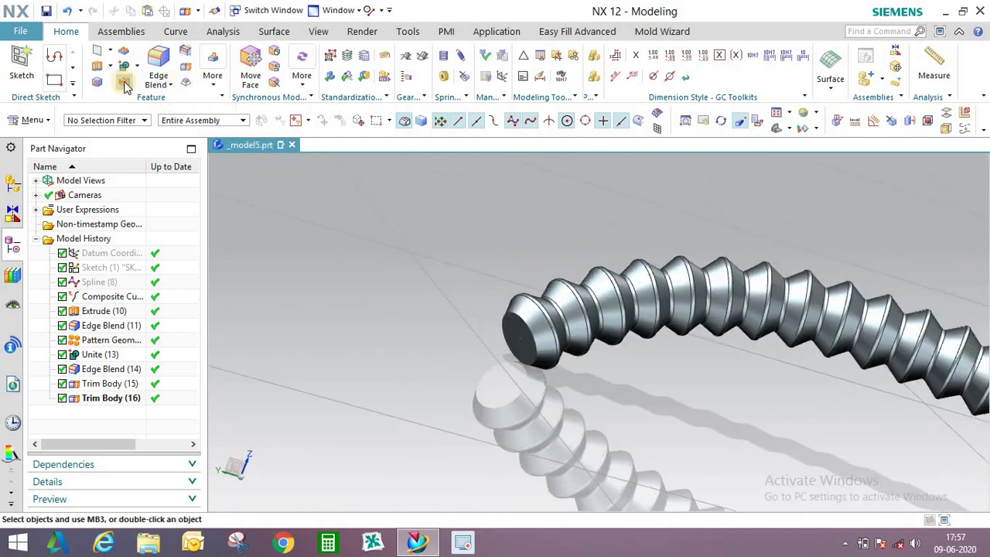
{"action": "left_click", "coordinate": [124, 84]}
{"action": "scroll", "coordinate": [551, 341], "scroll_direction": "up", "scroll_amount": 2}
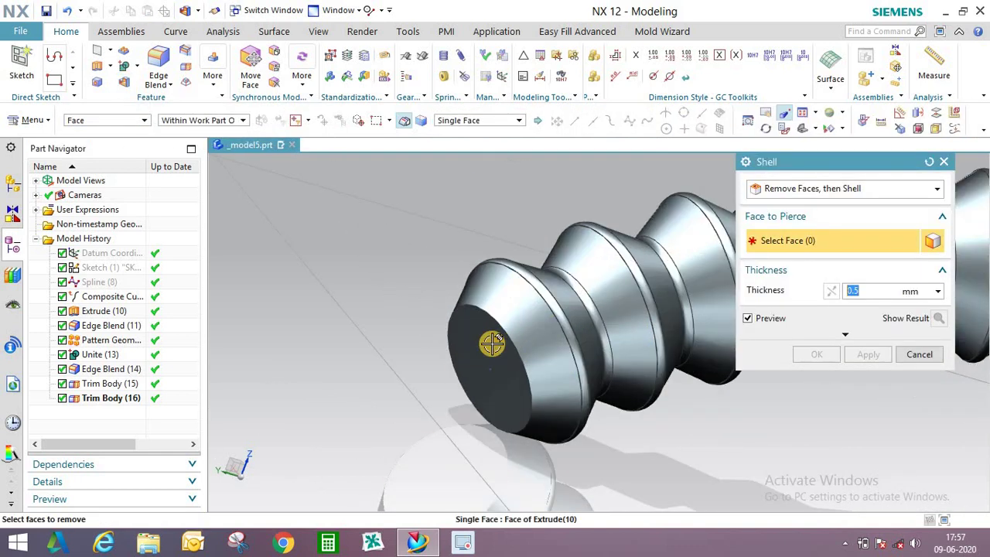
{"action": "left_click", "coordinate": [458, 289]}
{"action": "scroll", "coordinate": [354, 328], "scroll_direction": "down", "scroll_amount": 5}
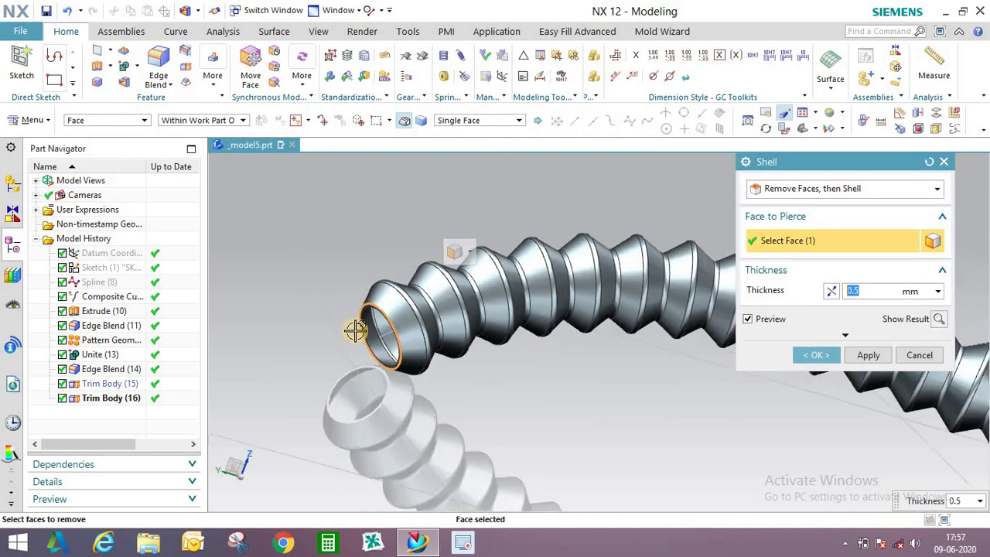
{"action": "middle_click_drag", "start_coordinate": [510, 332], "coordinate": [683, 415]}
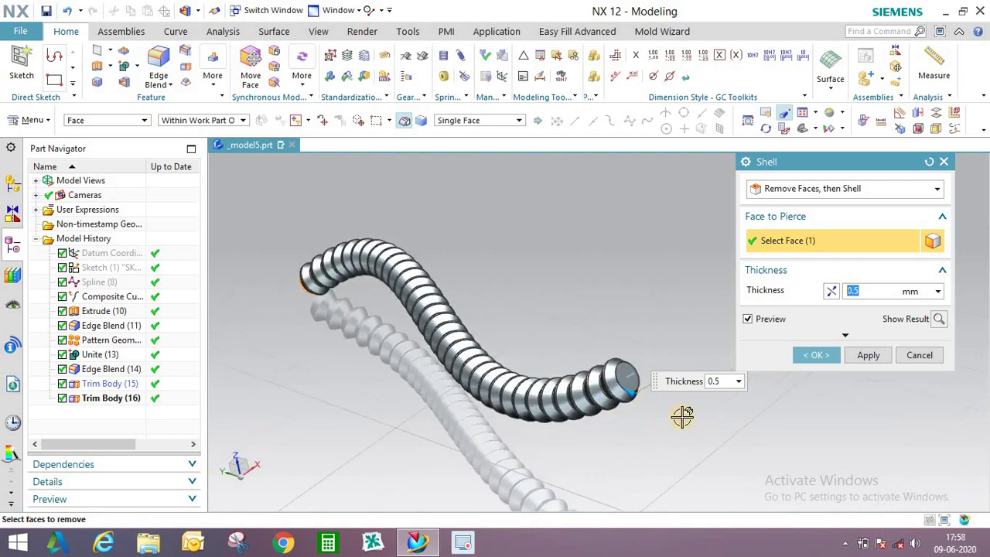
{"action": "scroll", "coordinate": [608, 320], "scroll_direction": "up", "scroll_amount": 4}
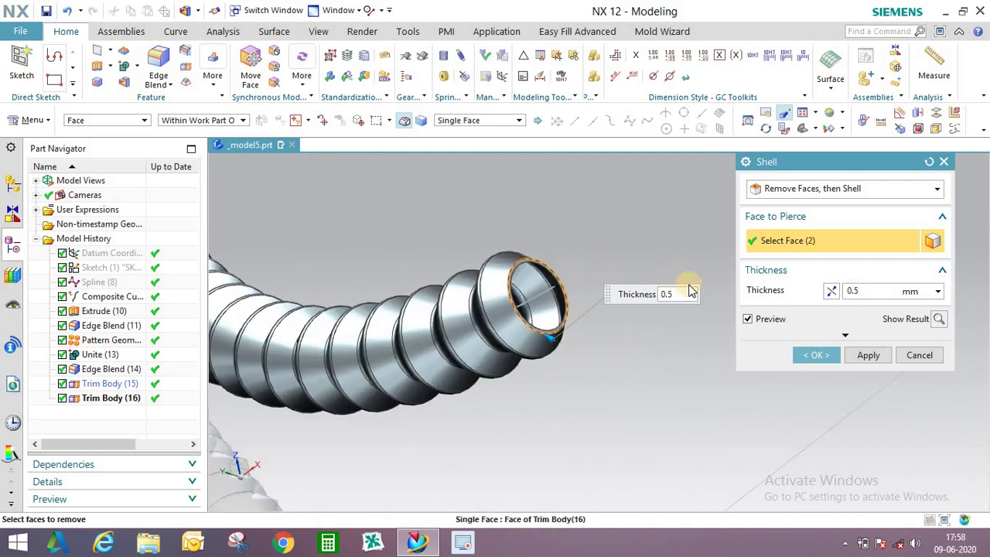
{"action": "scroll", "coordinate": [700, 336], "scroll_direction": "down", "scroll_amount": 5}
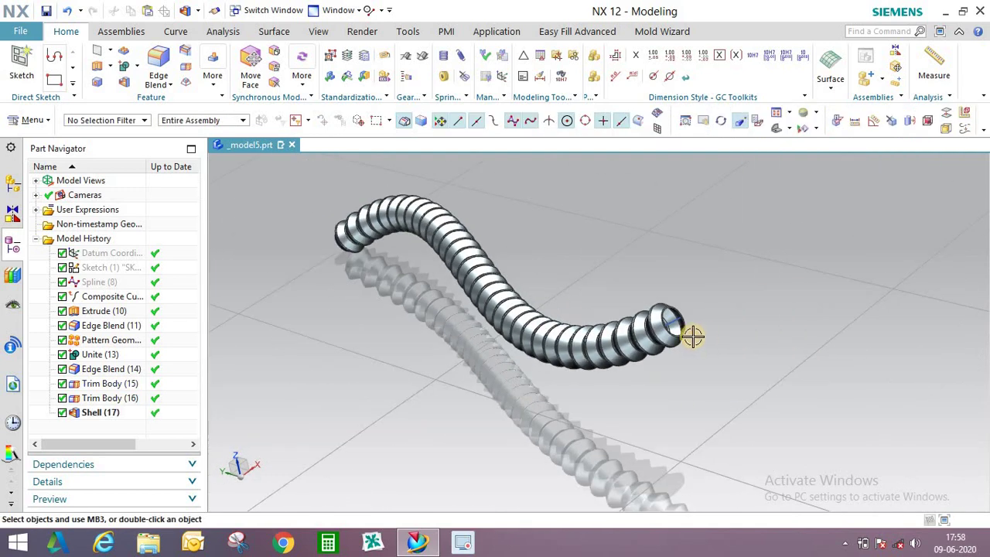
Examine the shelled hose, checking its open ends, wall and the corrugations along its length
{"action": "scroll", "coordinate": [696, 332], "scroll_direction": "up", "scroll_amount": 2}
{"action": "scroll", "coordinate": [661, 337], "scroll_direction": "up", "scroll_amount": 2}
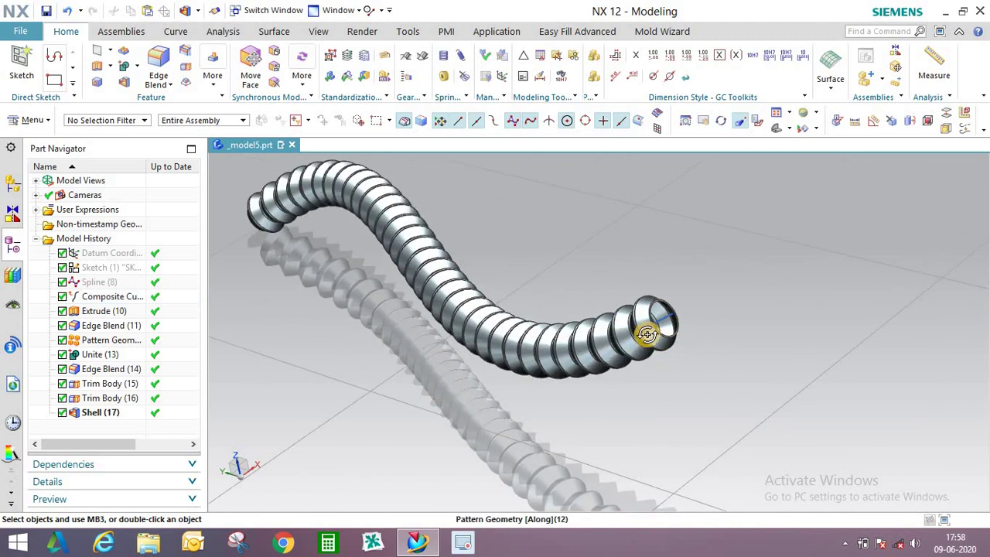
{"action": "middle_click_drag", "start_coordinate": [647, 334], "coordinate": [738, 291]}
{"action": "scroll", "coordinate": [441, 309], "scroll_direction": "down", "scroll_amount": 3}
{"action": "scroll", "coordinate": [670, 336], "scroll_direction": "up", "scroll_amount": 8}
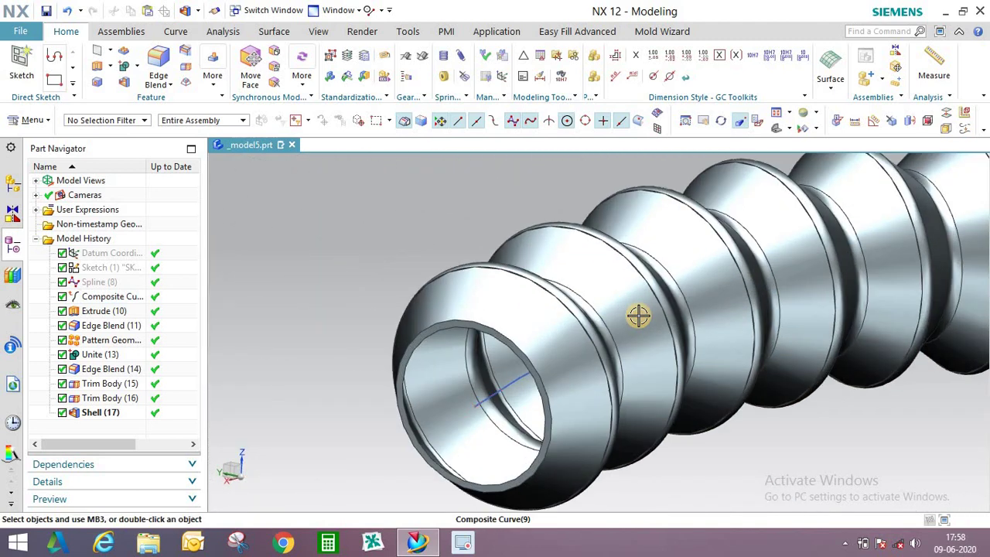
{"action": "mouse_move", "coordinate": [638, 315]}
{"action": "middle_mouse_down"}
{"action": "mouse_move", "coordinate": [634, 244]}
{"action": "mouse_move", "coordinate": [667, 301]}
{"action": "mouse_move", "coordinate": [634, 317]}
{"action": "middle_mouse_up"}
{"action": "scroll", "coordinate": [459, 431], "scroll_direction": "down", "scroll_amount": 8}
{"action": "middle_click_drag", "start_coordinate": [536, 343], "coordinate": [513, 320]}
{"action": "scroll", "coordinate": [482, 304], "scroll_direction": "up", "scroll_amount": 5}
{"action": "scroll", "coordinate": [660, 292], "scroll_direction": "up", "scroll_amount": 3}
{"action": "scroll", "coordinate": [522, 342], "scroll_direction": "down", "scroll_amount": 3}
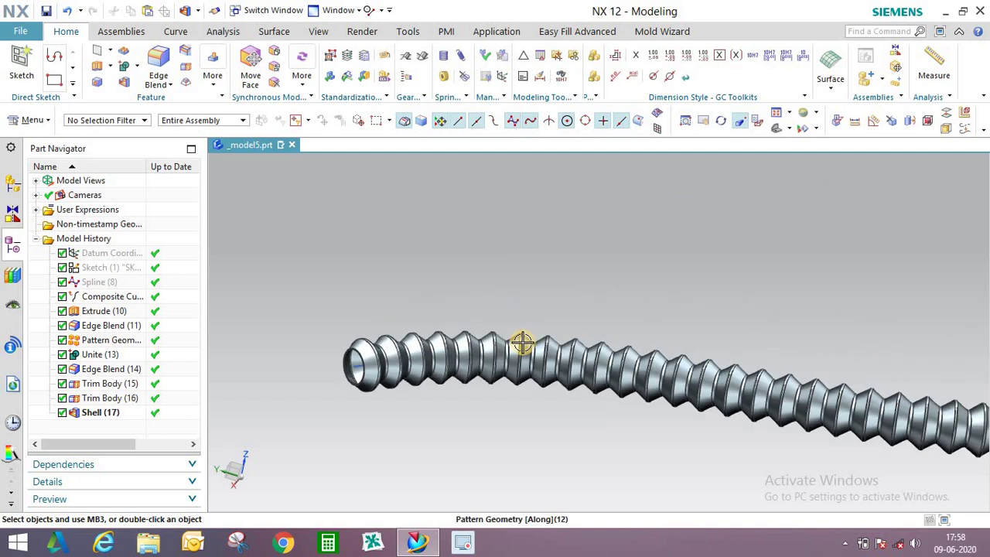
{"action": "scroll", "coordinate": [451, 377], "scroll_direction": "up", "scroll_amount": 2}
{"action": "middle_click_drag", "start_coordinate": [447, 398], "coordinate": [447, 389]}
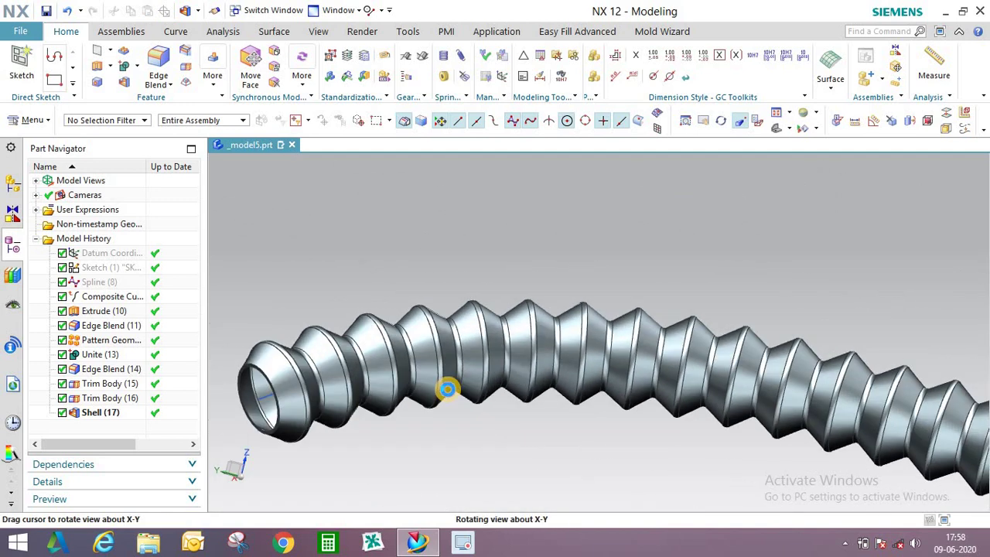
{"action": "scroll", "coordinate": [464, 301], "scroll_direction": "down", "scroll_amount": 5}
Move the end pole (Pole 4) of the guide spline upward in the view and update the hose
{"action": "middle_click_drag", "start_coordinate": [491, 302], "coordinate": [492, 297]}
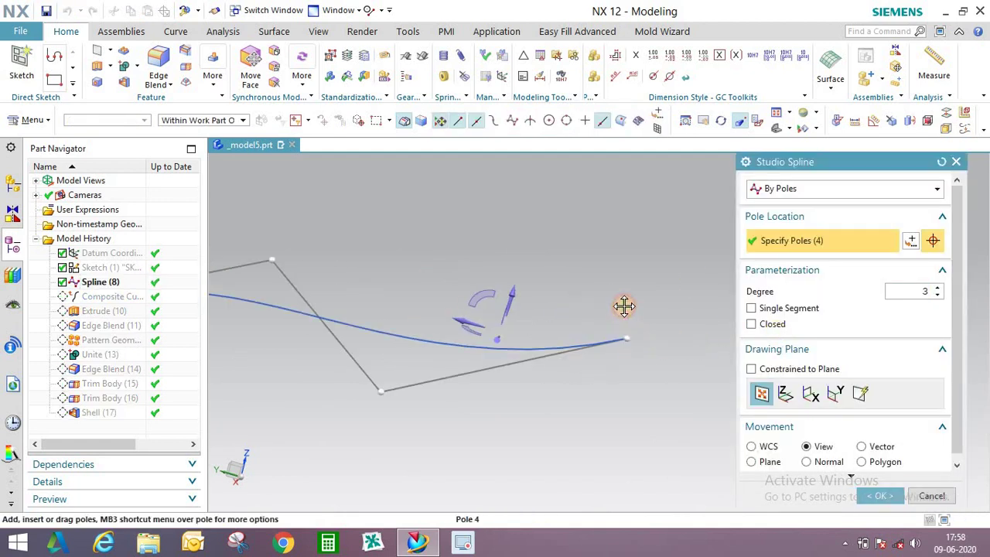
{"action": "left_click_drag", "start_coordinate": [624, 307], "coordinate": [620, 299]}
{"action": "left_click", "coordinate": [880, 495]}
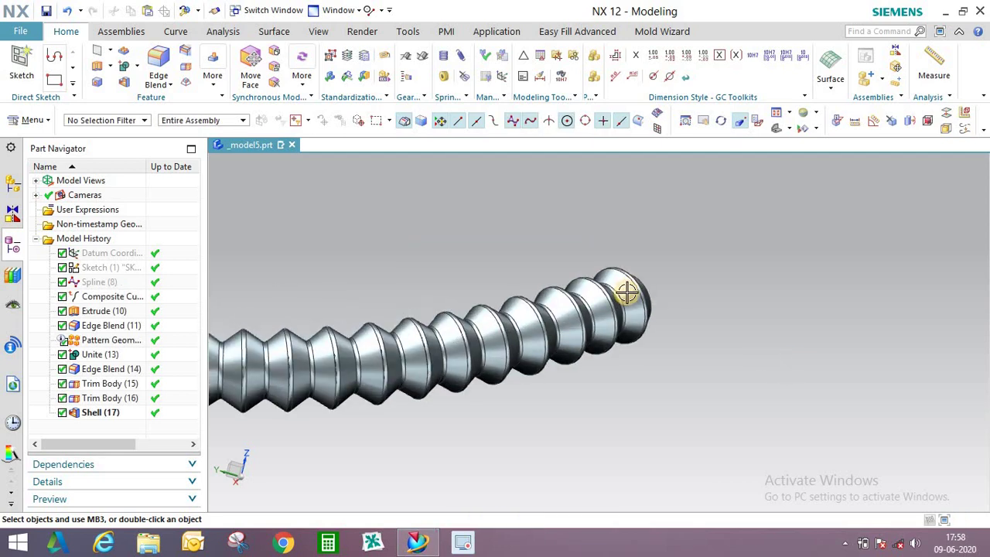
{"action": "middle_click_drag", "start_coordinate": [626, 289], "coordinate": [745, 327]}
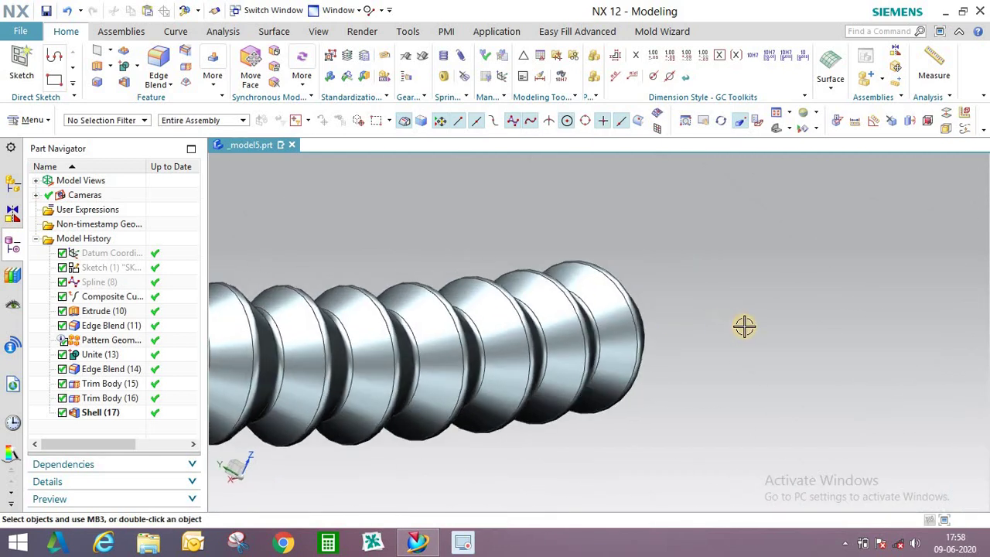
{"action": "scroll", "coordinate": [746, 334], "scroll_direction": "up", "scroll_amount": 5}
{"action": "middle_click_drag", "start_coordinate": [632, 296], "coordinate": [508, 338]}
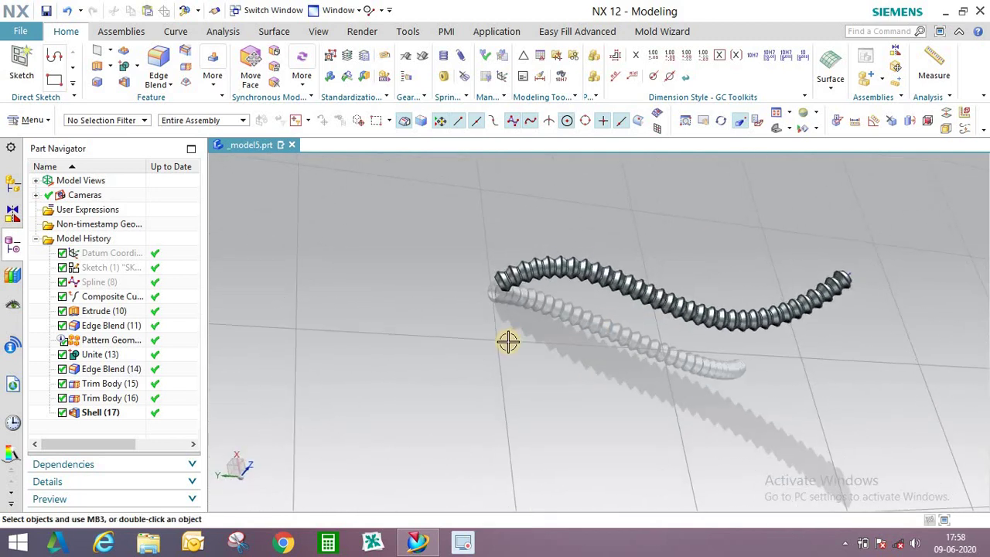
{"action": "middle_click_drag", "start_coordinate": [601, 316], "coordinate": [542, 345]}
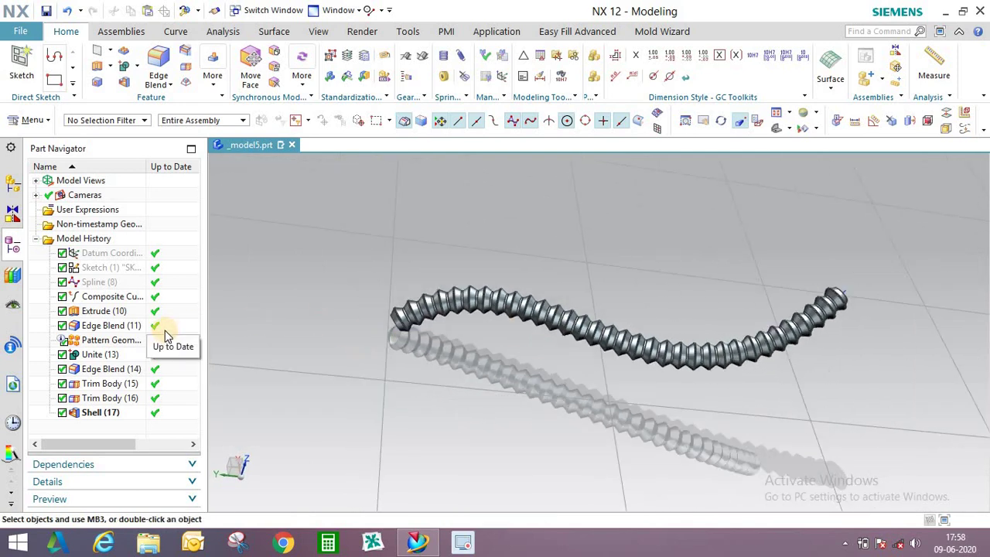
Draw a straight line about 225 mm long along YC beside the hose in a plan view
{"action": "left_click", "coordinate": [175, 31]}
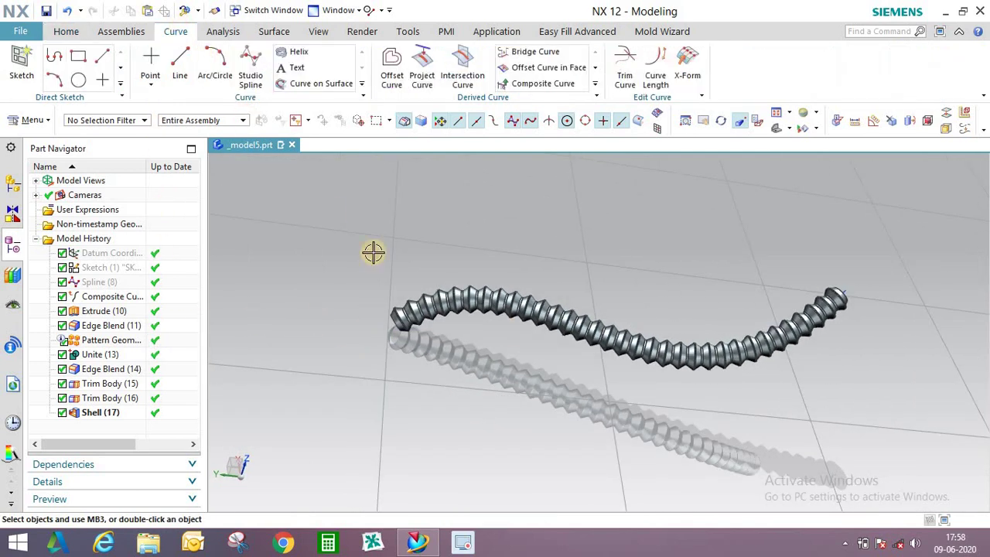
{"action": "key", "text": "F8"}
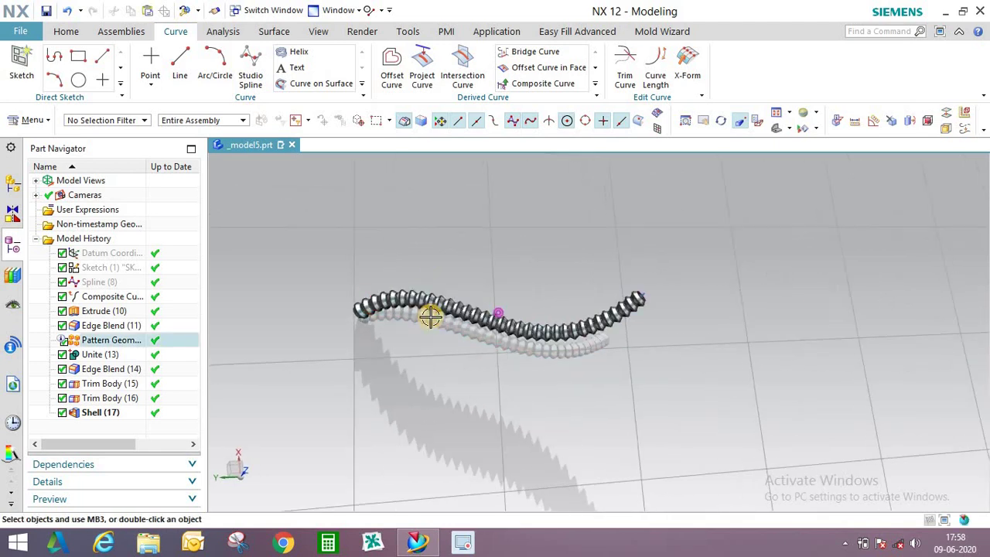
{"action": "left_click", "coordinate": [179, 60]}
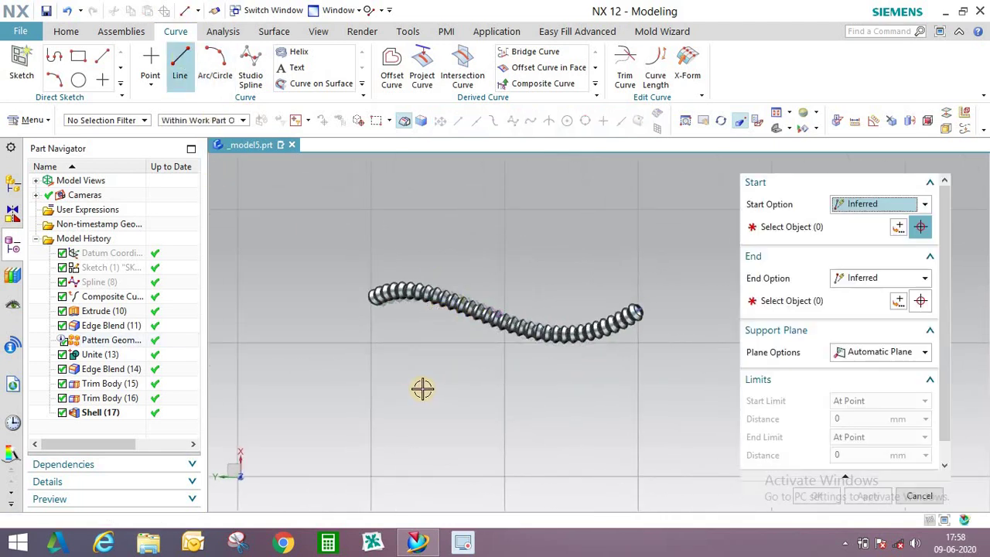
{"action": "left_click", "coordinate": [415, 389]}
{"action": "left_click", "coordinate": [599, 397]}
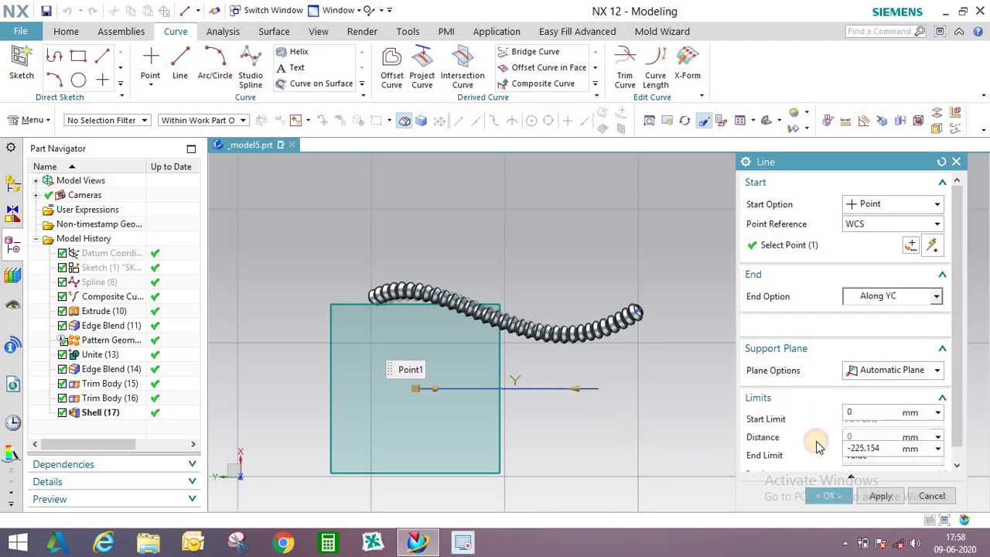
{"action": "middle_click", "coordinate": [565, 398]}
Reorder the new line in the model history directly after the spline and before the composite curve
{"action": "middle_click_drag", "start_coordinate": [565, 398], "coordinate": [496, 340]}
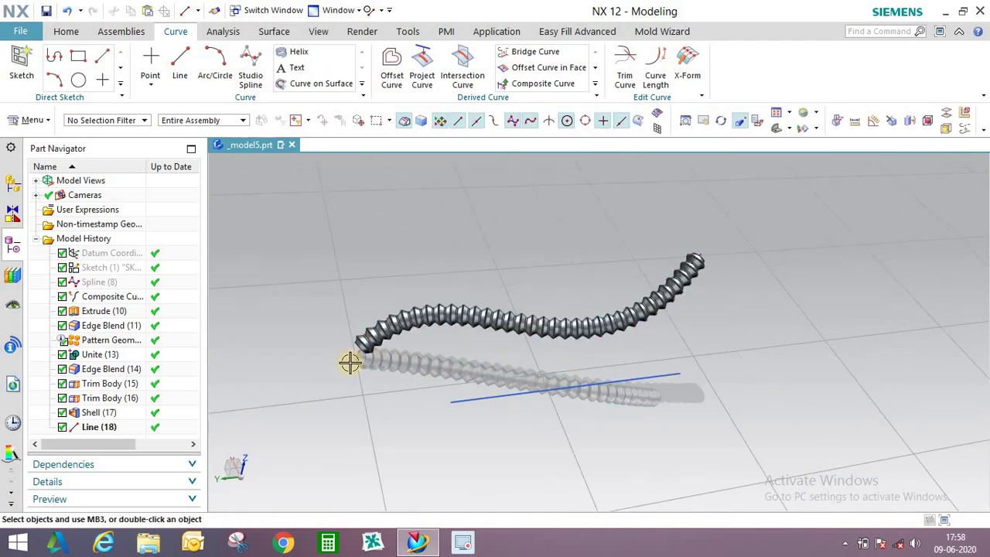
{"action": "left_click_drag", "start_coordinate": [106, 431], "coordinate": [109, 286]}
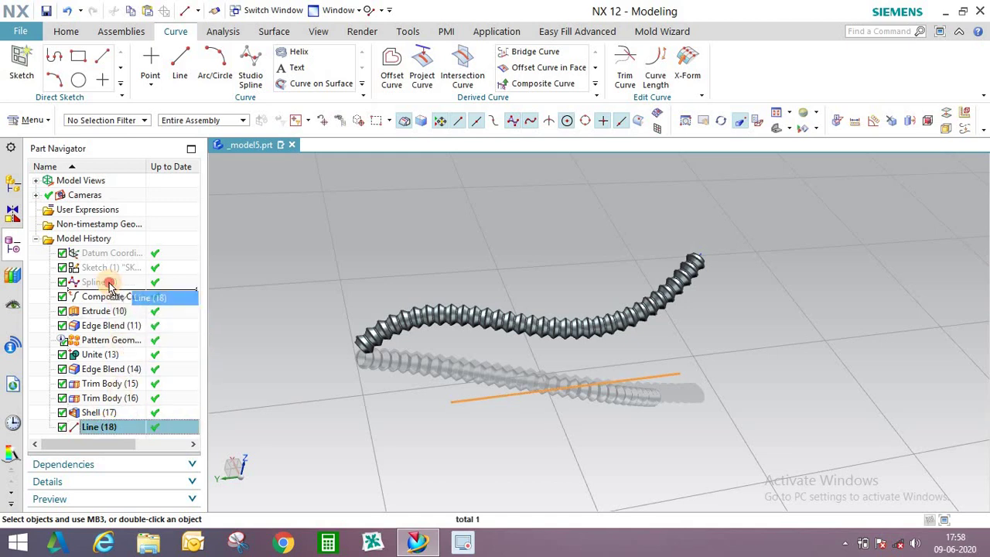
{"action": "left_click_drag", "start_coordinate": [191, 302], "coordinate": [190, 300]}
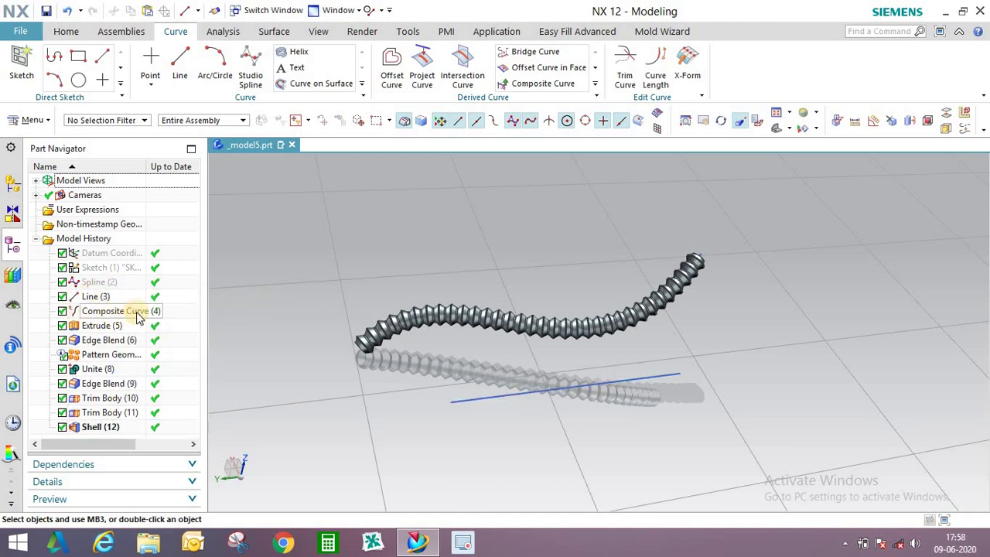
Replace the spline feature with the straight line as the parent curve of the composite curve, using automatic geometric matching
{"action": "right_click", "coordinate": [100, 285]}
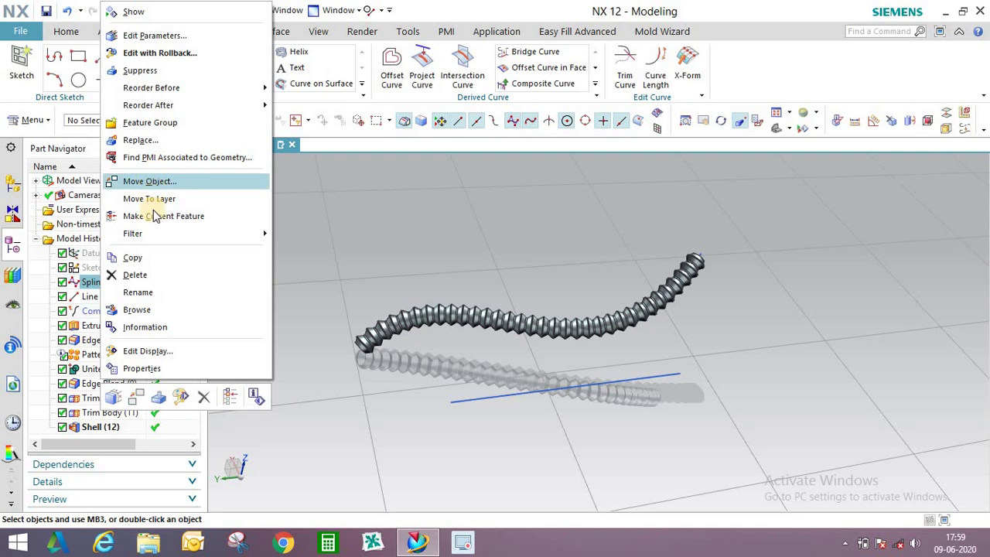
{"action": "left_click", "coordinate": [139, 140]}
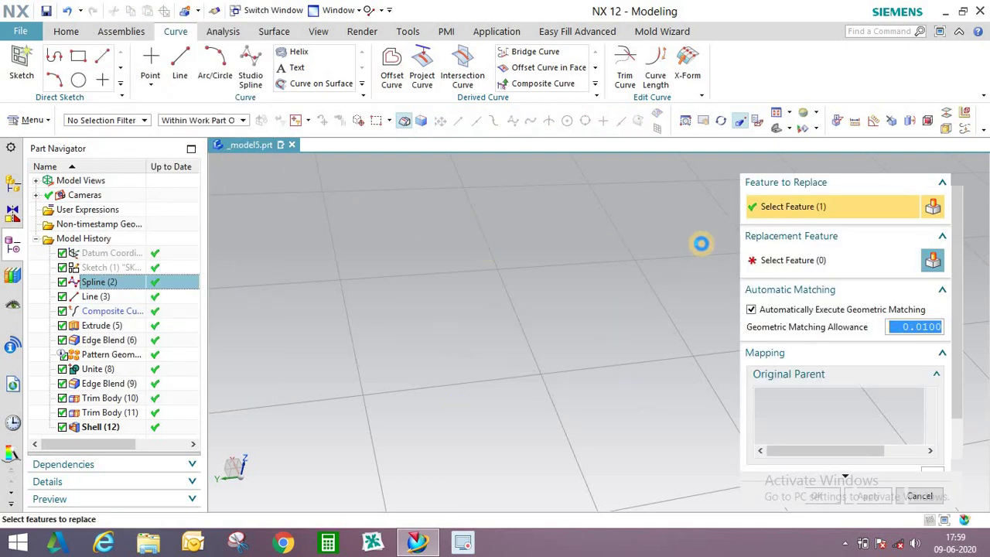
{"action": "left_click", "coordinate": [100, 298]}
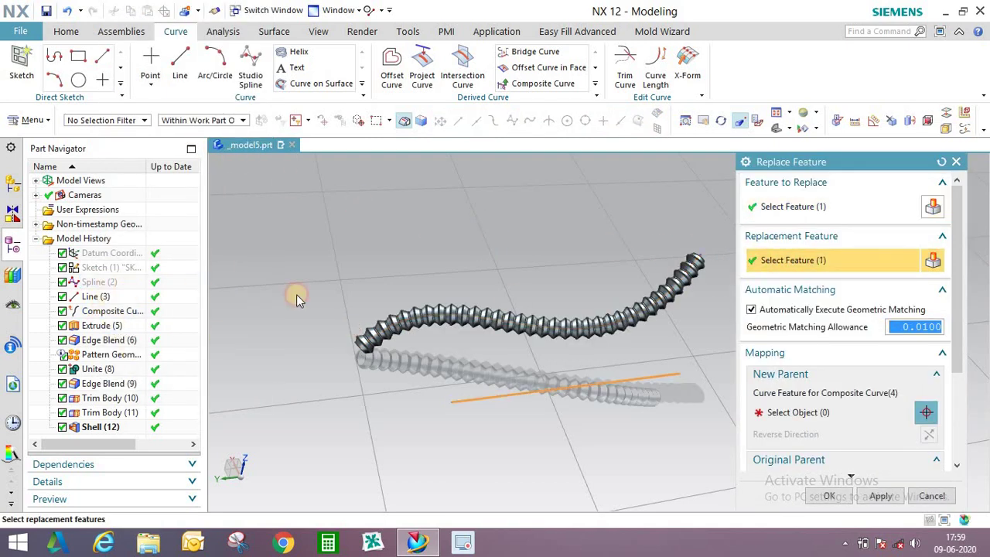
{"action": "scroll", "coordinate": [835, 470], "scroll_direction": "down", "scroll_amount": 3}
{"action": "left_click", "coordinate": [831, 496]}
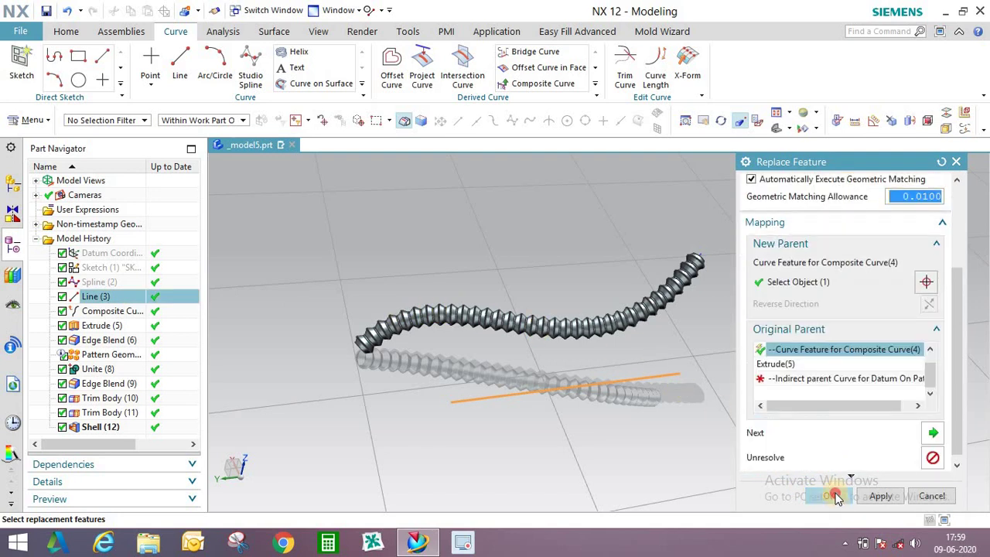
Examine the straight hose from one open end to the other, checking its corrugations and end openings
{"action": "scroll", "coordinate": [696, 341], "scroll_direction": "up", "scroll_amount": 5}
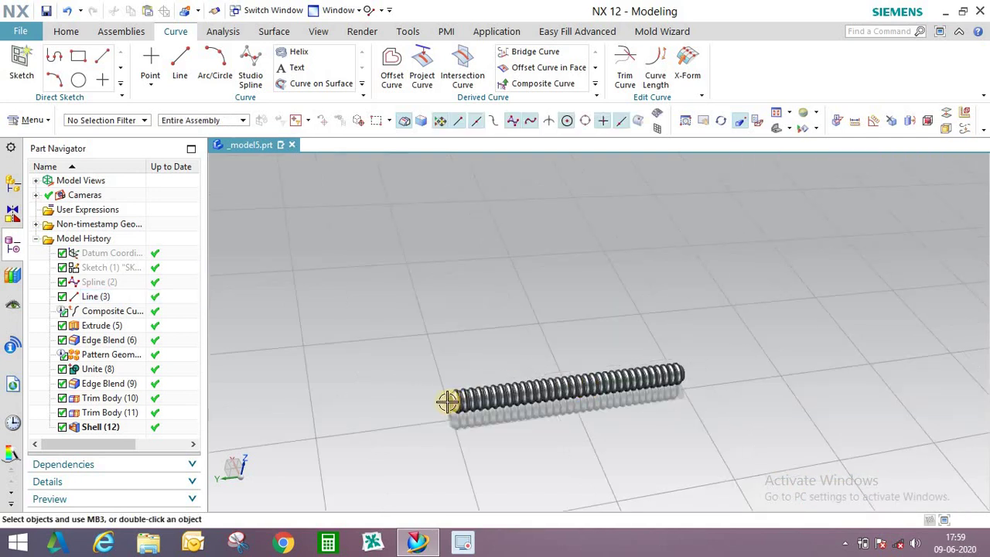
{"action": "scroll", "coordinate": [696, 340], "scroll_direction": "up", "scroll_amount": 6}
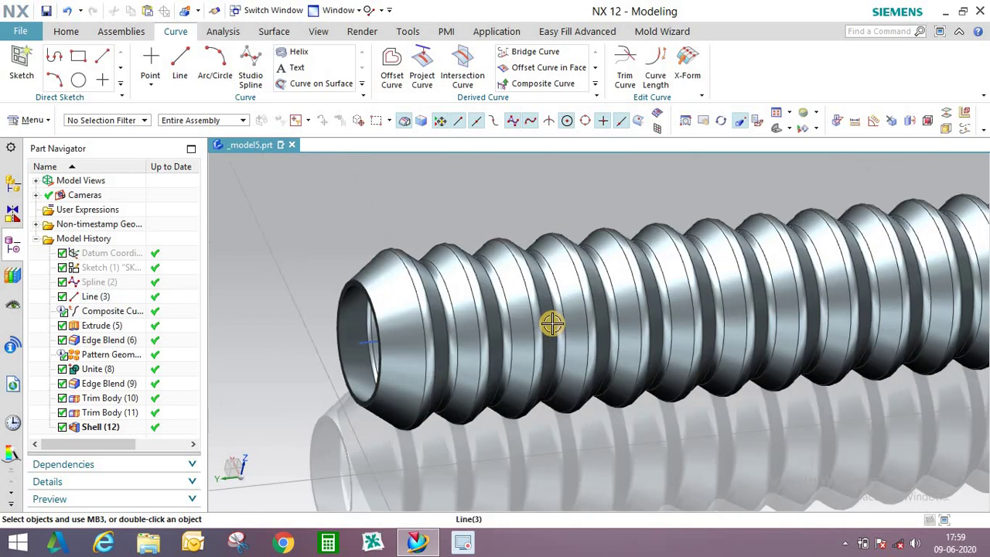
{"action": "middle_click_drag", "start_coordinate": [550, 320], "coordinate": [386, 320]}
{"action": "scroll", "coordinate": [459, 333], "scroll_direction": "down", "scroll_amount": 8}
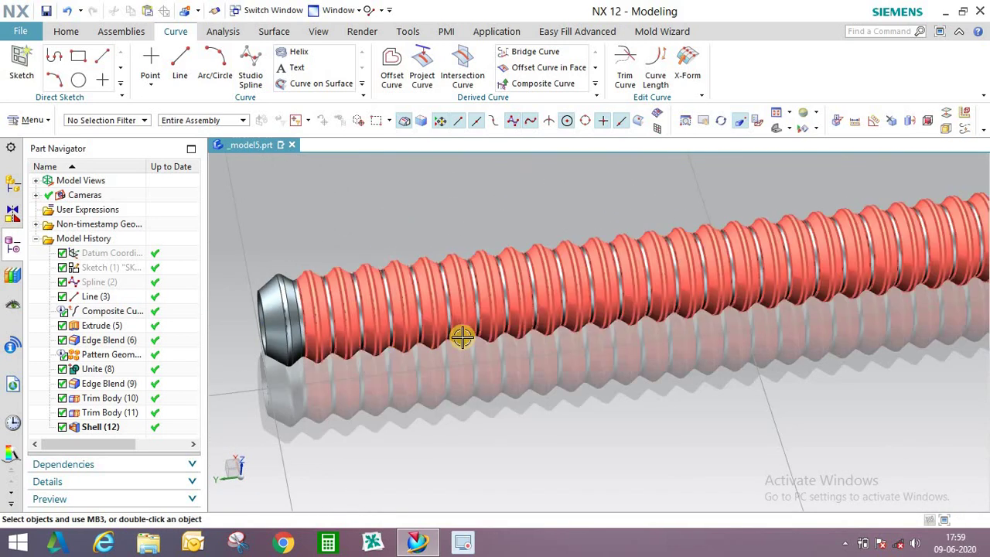
{"action": "scroll", "coordinate": [561, 317], "scroll_direction": "up", "scroll_amount": 8}
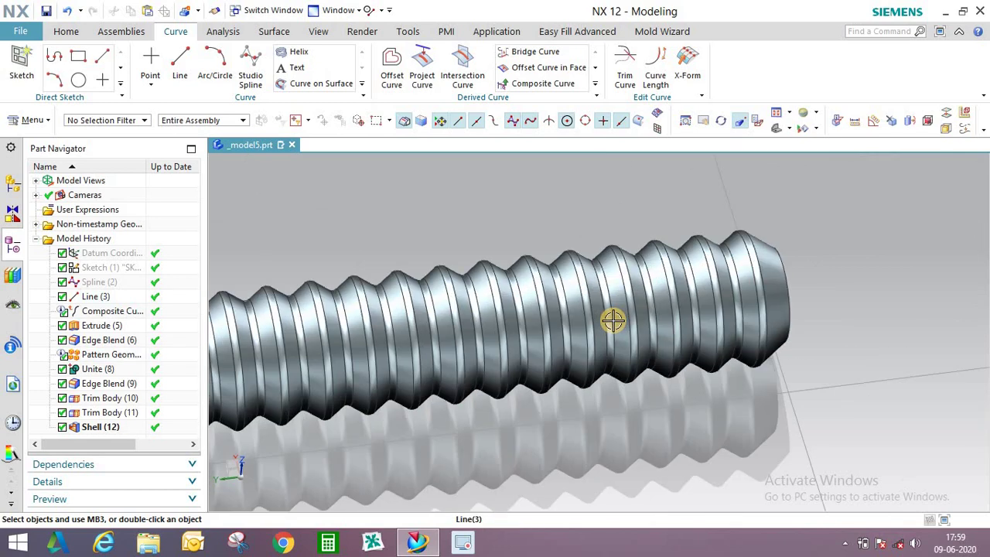
{"action": "middle_click_drag", "start_coordinate": [614, 320], "coordinate": [668, 276]}
{"action": "scroll", "coordinate": [703, 299], "scroll_direction": "down", "scroll_amount": 6}
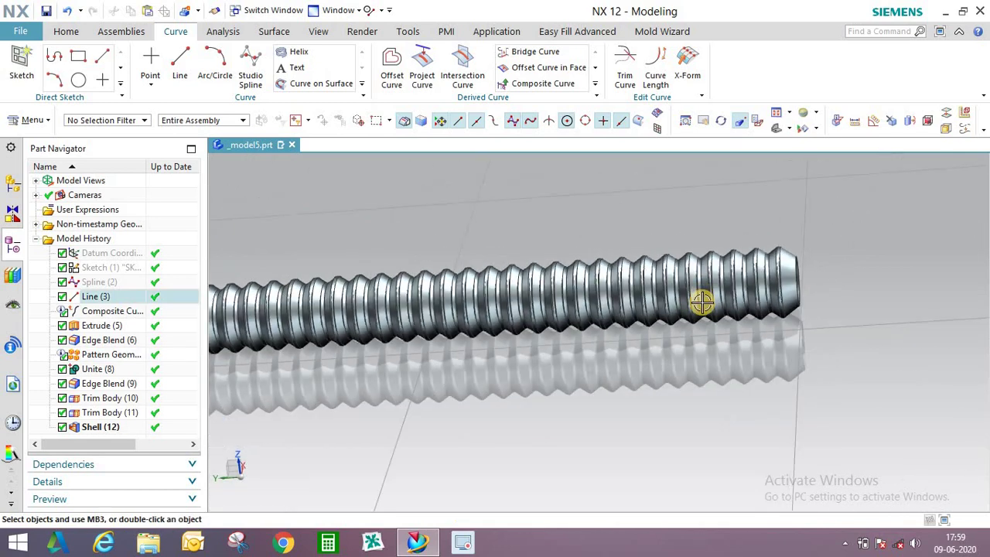
{"action": "scroll", "coordinate": [577, 333], "scroll_direction": "up", "scroll_amount": 3}
{"action": "middle_click_drag", "start_coordinate": [584, 361], "coordinate": [357, 321]}
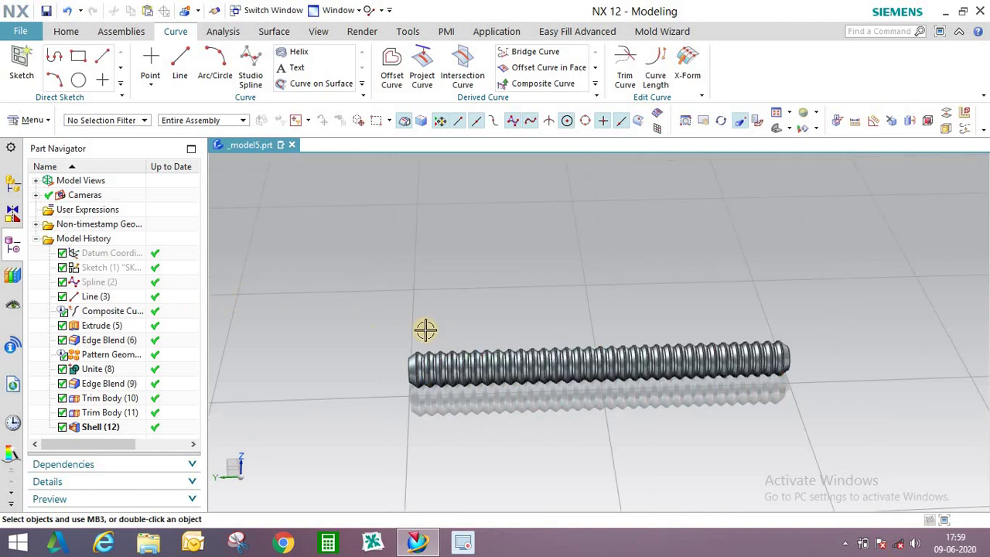
Show the hidden spline and replace the straight line feature with it as the hose's path
{"action": "right_click", "coordinate": [103, 285]}
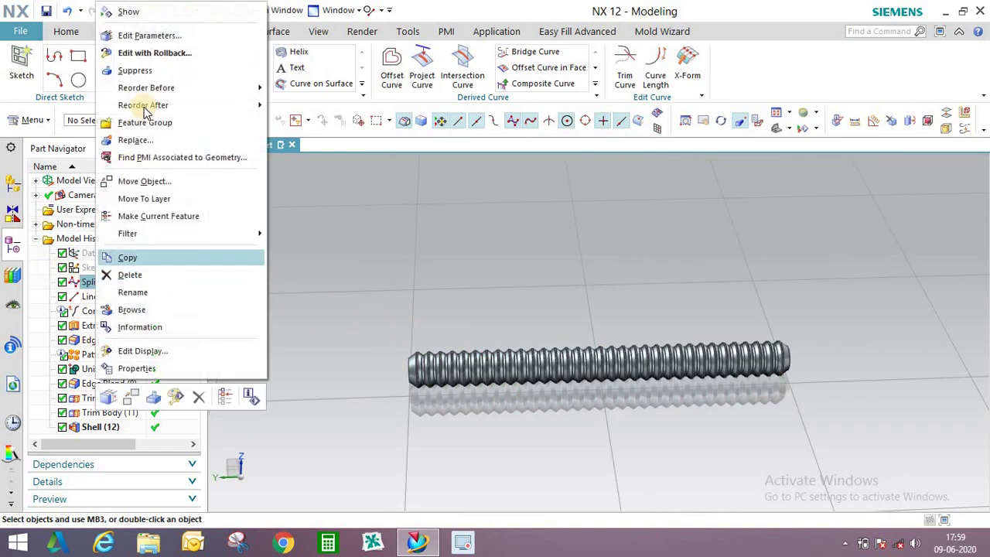
{"action": "left_click", "coordinate": [136, 12]}
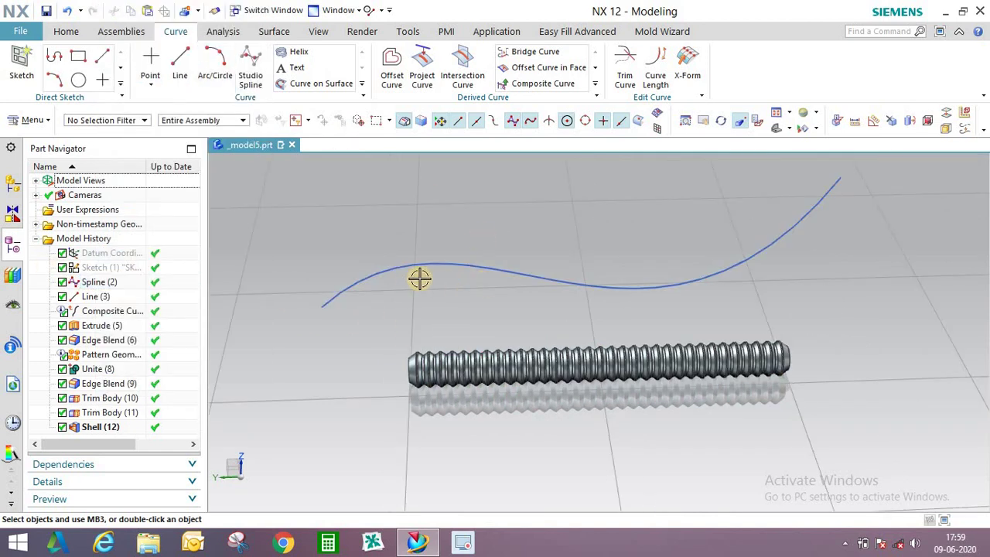
{"action": "right_click", "coordinate": [96, 300]}
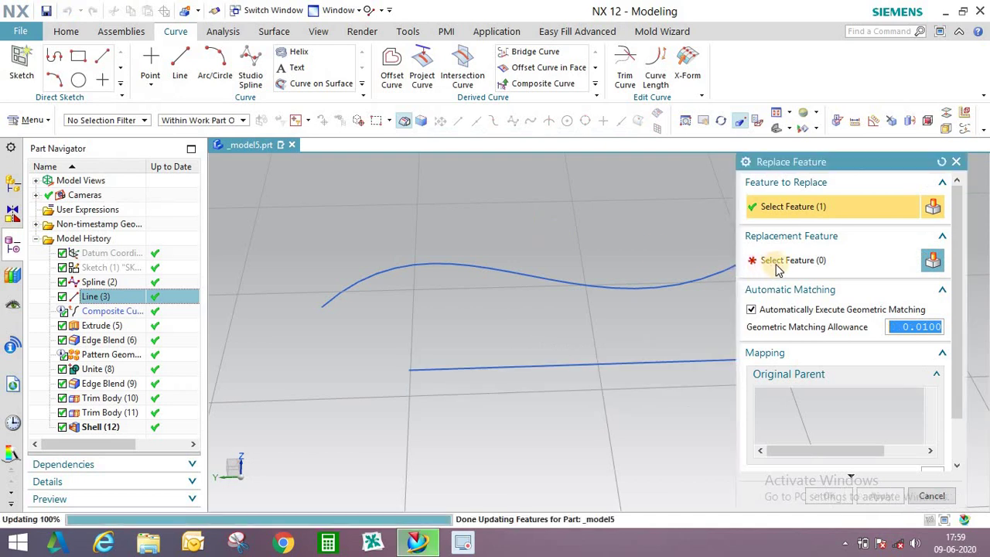
{"action": "left_click", "coordinate": [479, 279]}
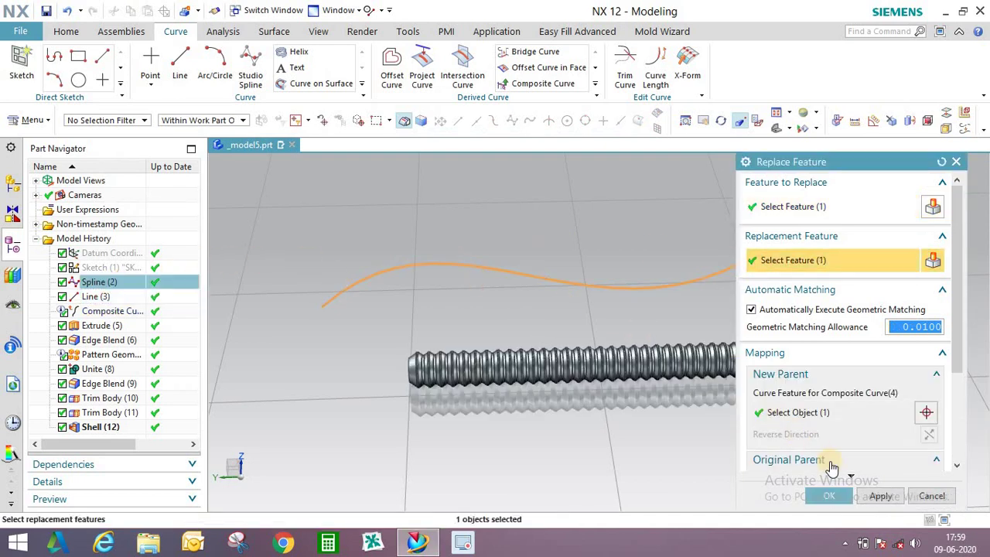
{"action": "middle_click", "coordinate": [720, 415]}
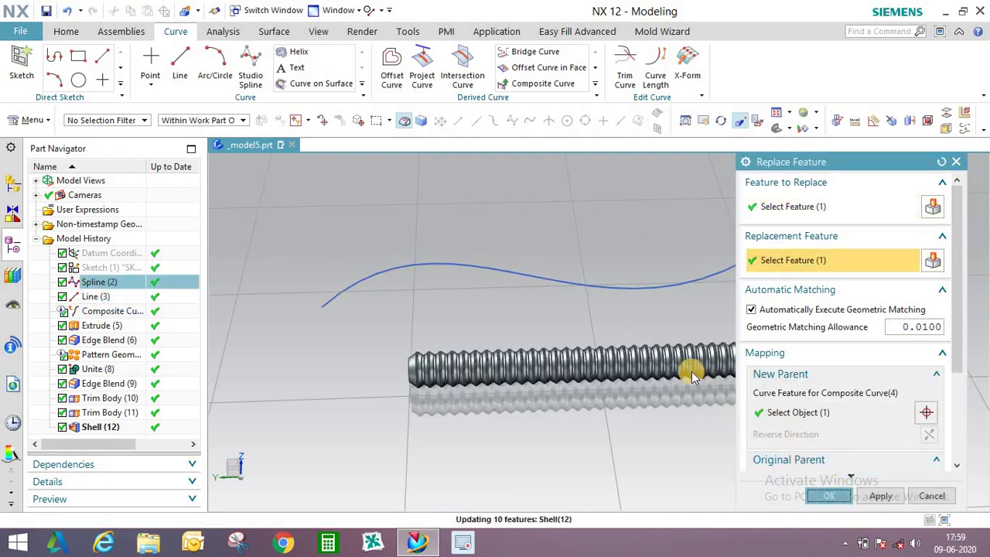
{"action": "middle_click_drag", "start_coordinate": [536, 297], "coordinate": [464, 287]}
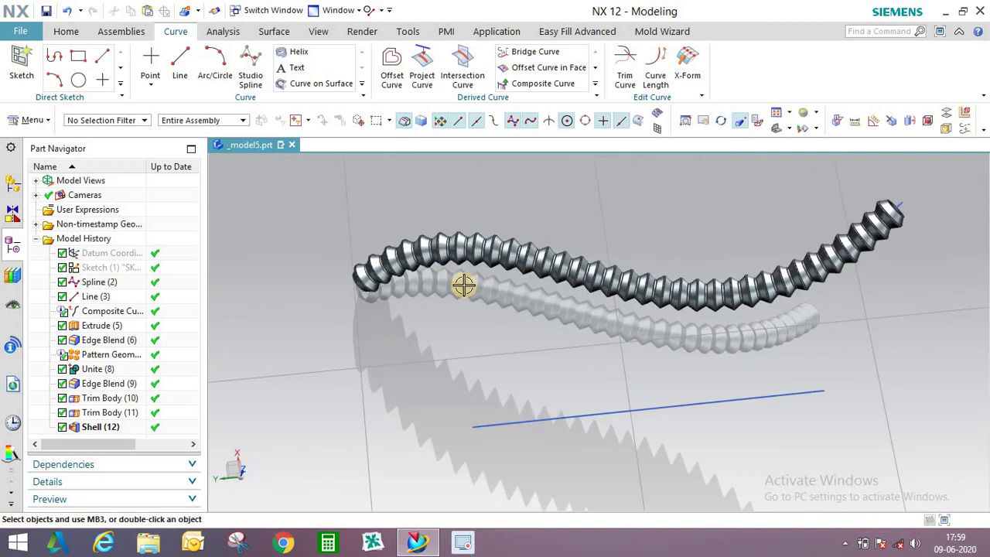